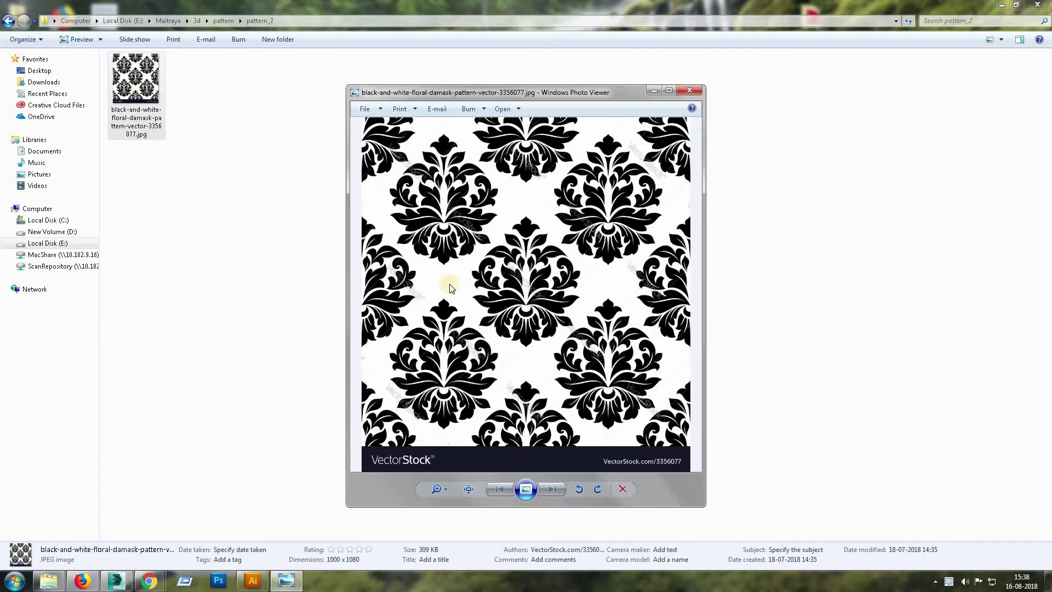
Close the image preview and open the black-and-white floral damask JPG in Illustrator
left_click(690, 90)
left_click_drag(135, 84, 439, 233)
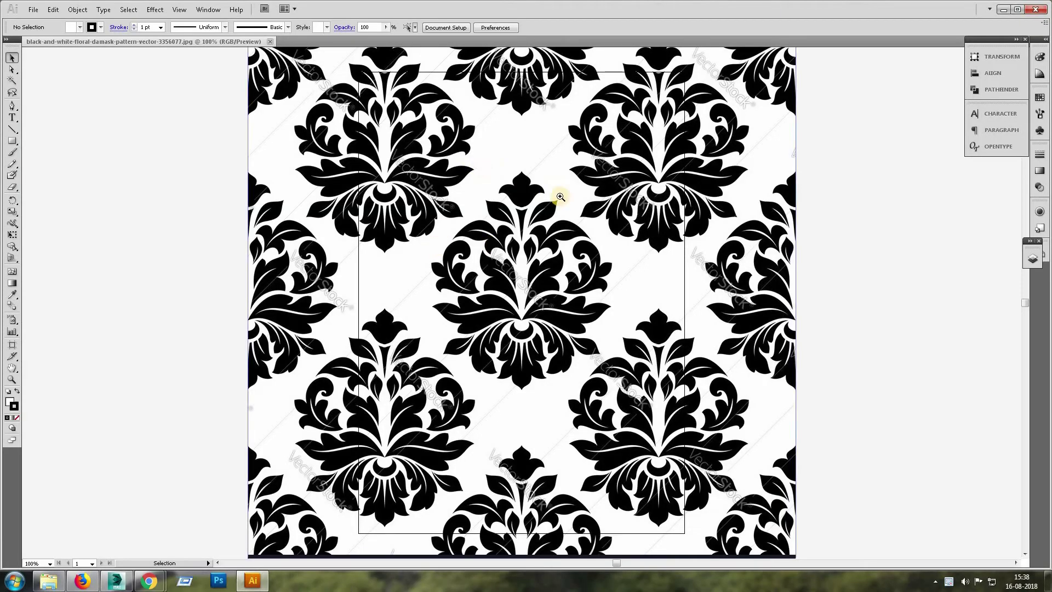
Trace the central damask motif's leaves and petals with the Pen tool as black-filled shapes without a stroke
key("z")
left_click_drag(420, 149, 646, 437)
left_click(12, 105)
left_click(496, 96)
key("ctrl+plus")
left_click_drag(515, 96, 461, 200)
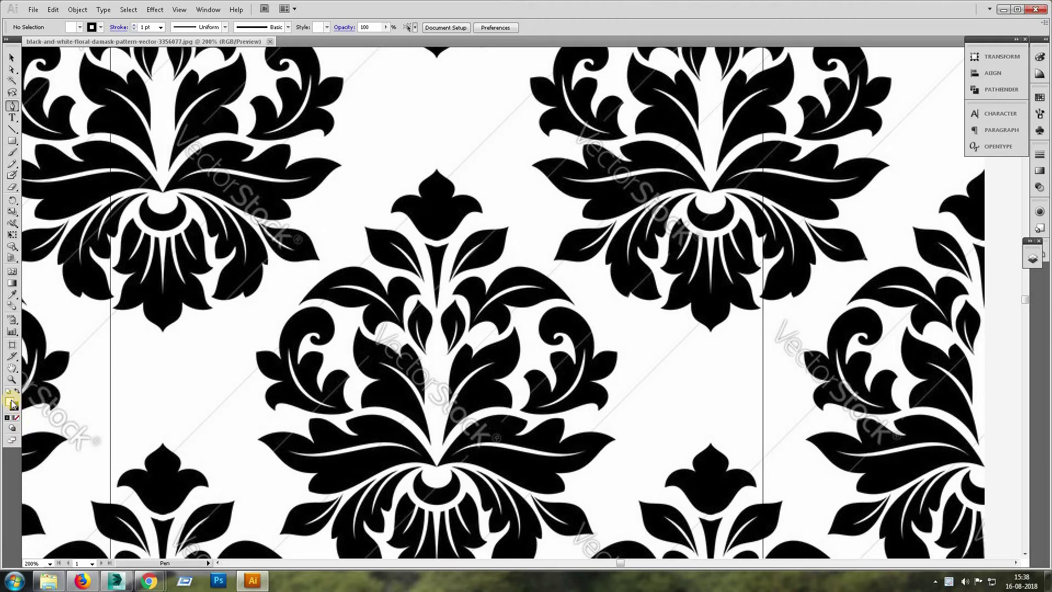
left_click(16, 417)
left_click(575, 73)
mouse_move(438, 172)
left_mouse_down()
mouse_move(455, 190)
mouse_move(449, 201)
mouse_move(483, 225)
mouse_move(424, 240)
mouse_move(399, 206)
mouse_move(381, 218)
mouse_move(392, 198)
mouse_move(434, 202)
mouse_move(414, 188)
mouse_move(432, 165)
left_mouse_up()
left_click(460, 199, "alt")
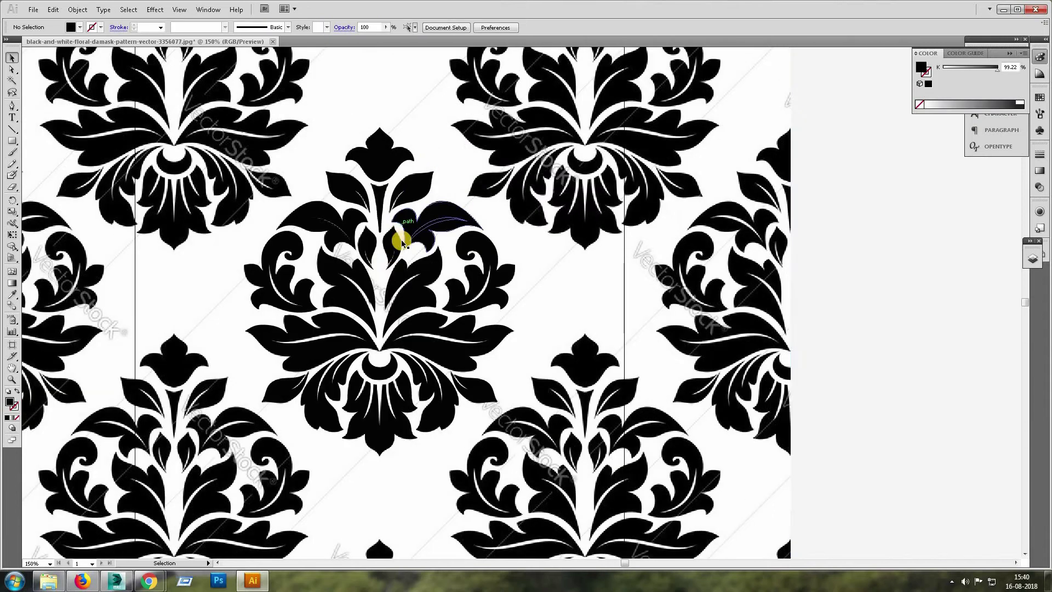
left_click_drag(378, 263, 460, 310)
key("p")
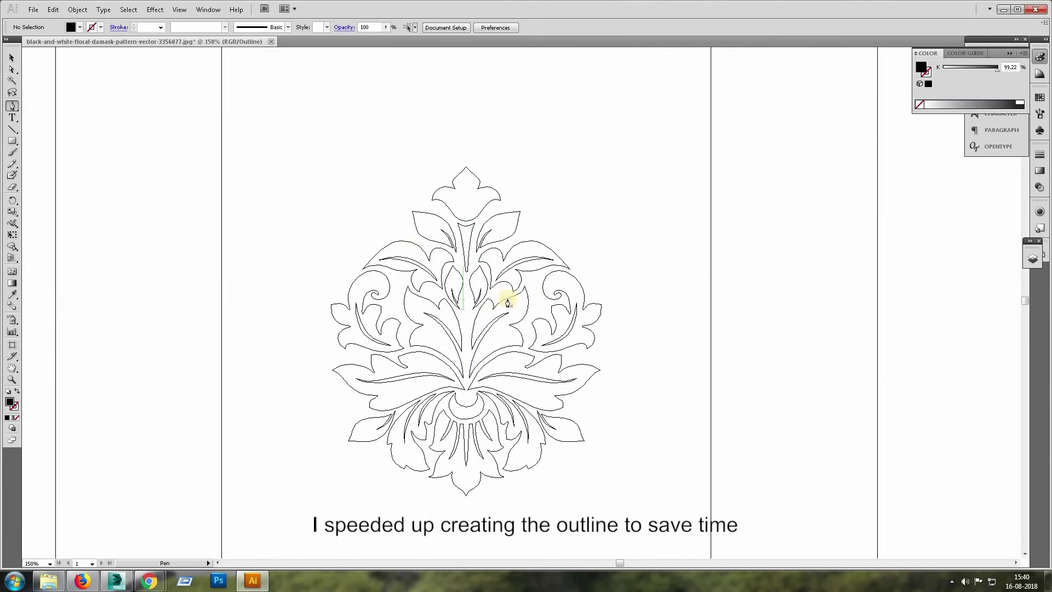
Return to Preview mode, move the reference image off the artboard beside the traced motif, and delete it
key("z")
left_click(506, 299, "alt")
left_click(505, 301, "alt")
left_click(485, 268, "alt")
key("ctrl+y")
key("v")
left_click_drag(499, 258, 728, 264)
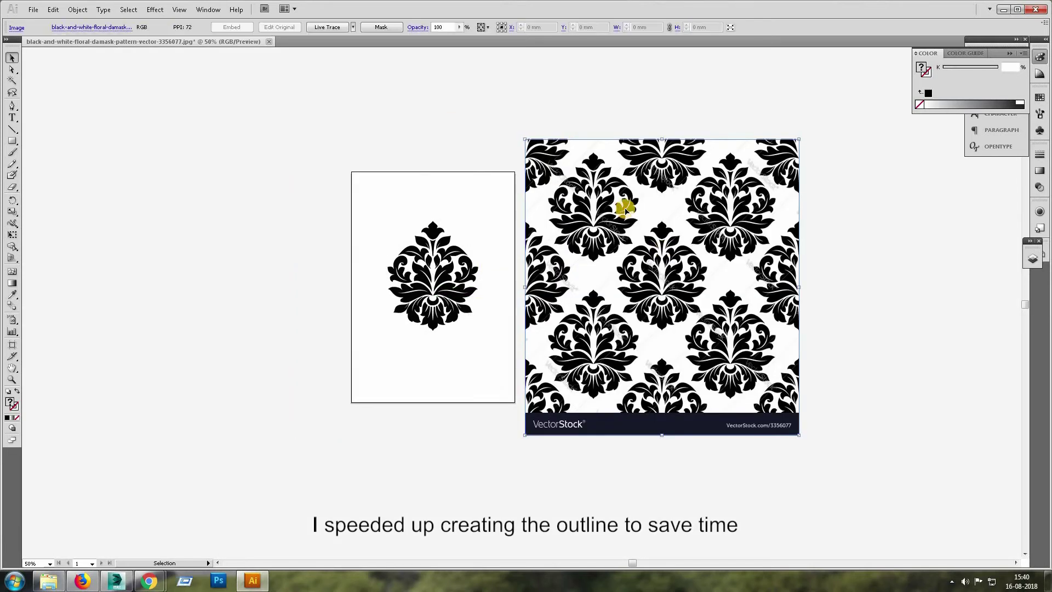
key("Delete")
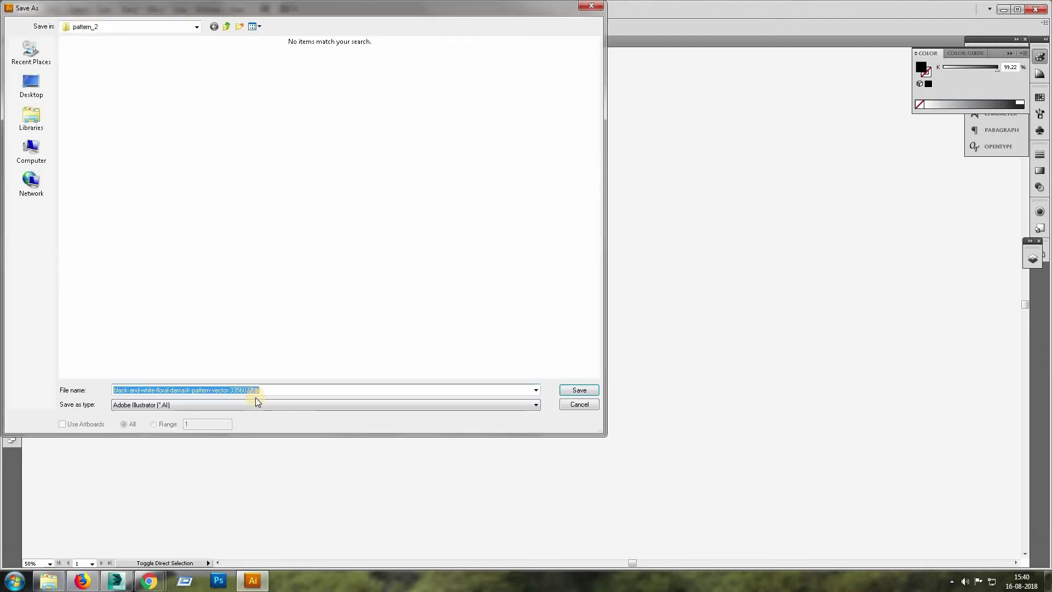
Save the traced motif as floral_pattern_1.ai in the pattern_2 folder in Adobe Illustrator format, accepting the Illustrator save options
left_click_drag(158, 390, 77, 384)
key("BackSpace")
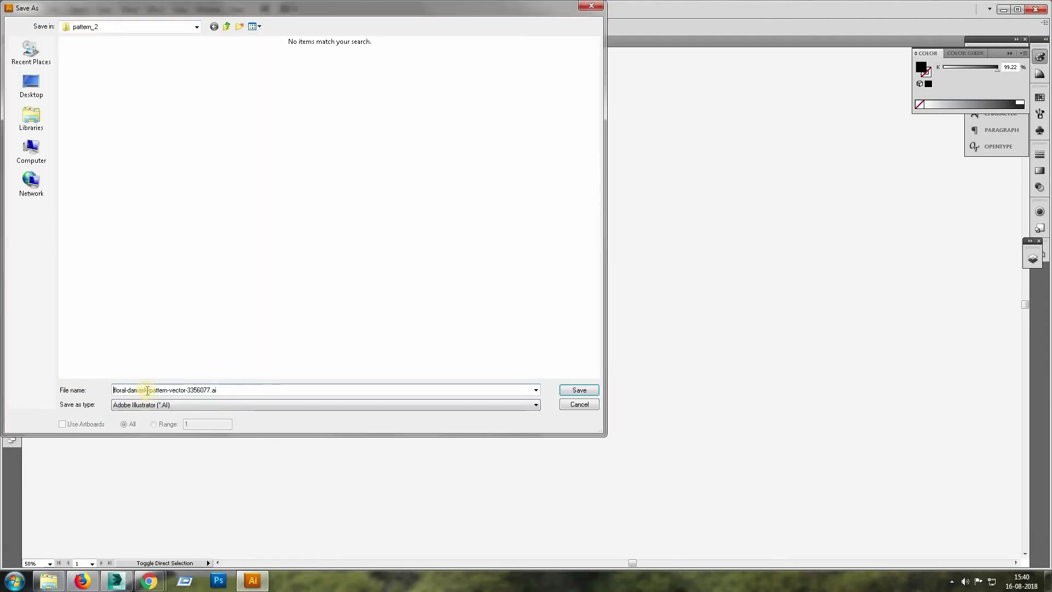
left_click_drag(149, 390, 128, 391)
type("_")
left_click_drag(186, 390, 149, 391)
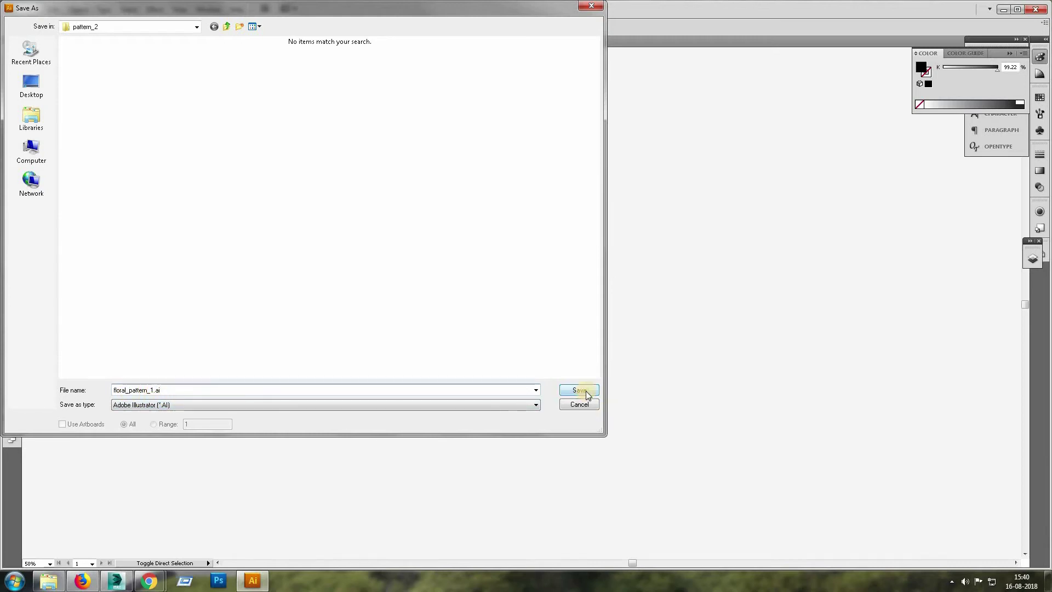
left_click(585, 393)
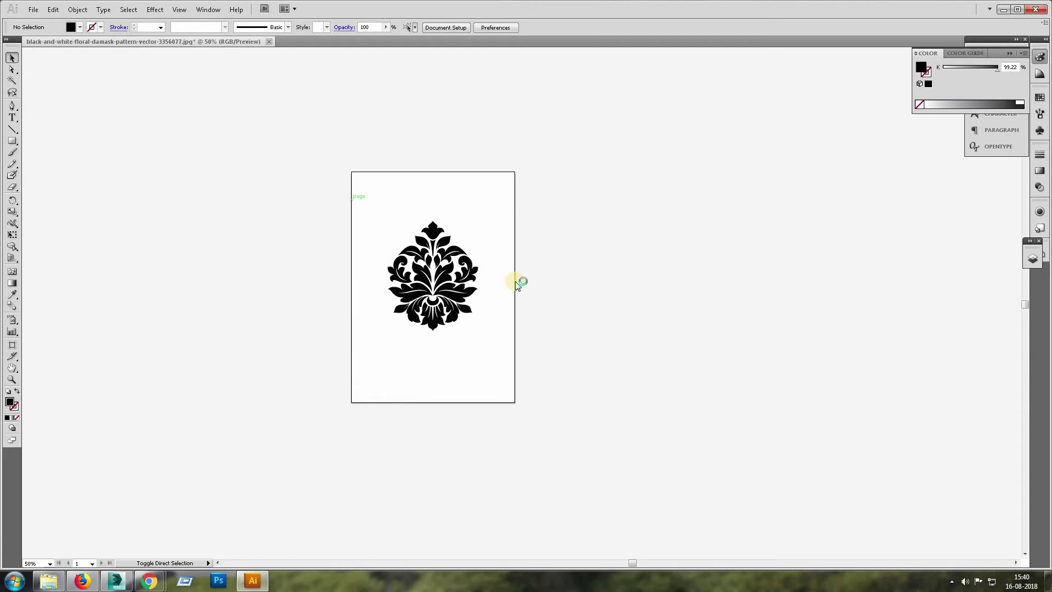
left_click(501, 153)
left_click(477, 244)
left_click(633, 154)
left_click(495, 326)
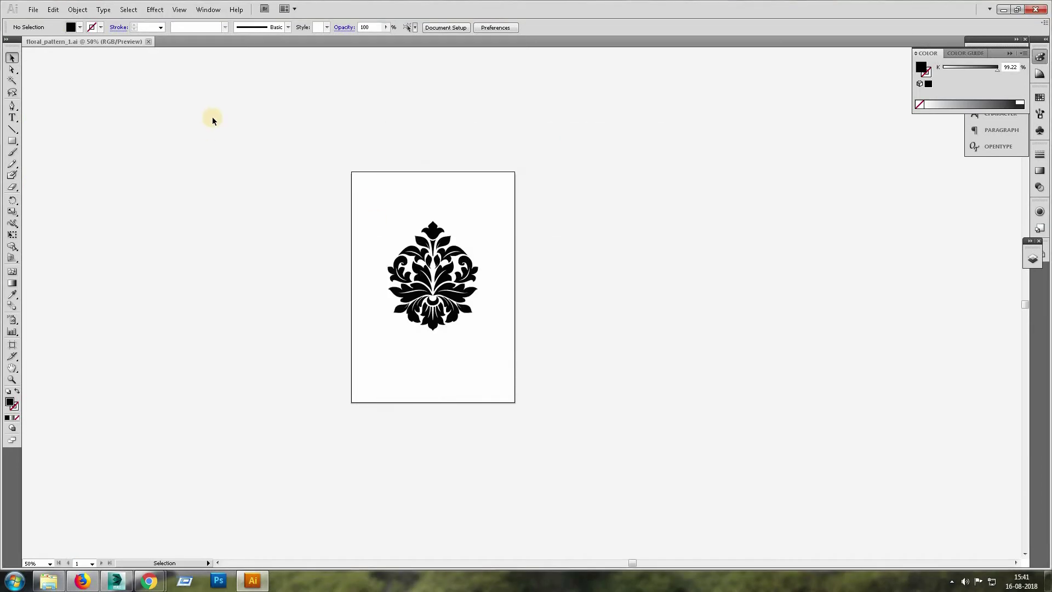
Close the document, switch to 3ds Max, import floral_pattern_1.ai into the Top viewport, and ungroup the imported shapes
left_click(148, 42)
key("alt+Tab")
left_click_drag(204, 85, 255, 178)
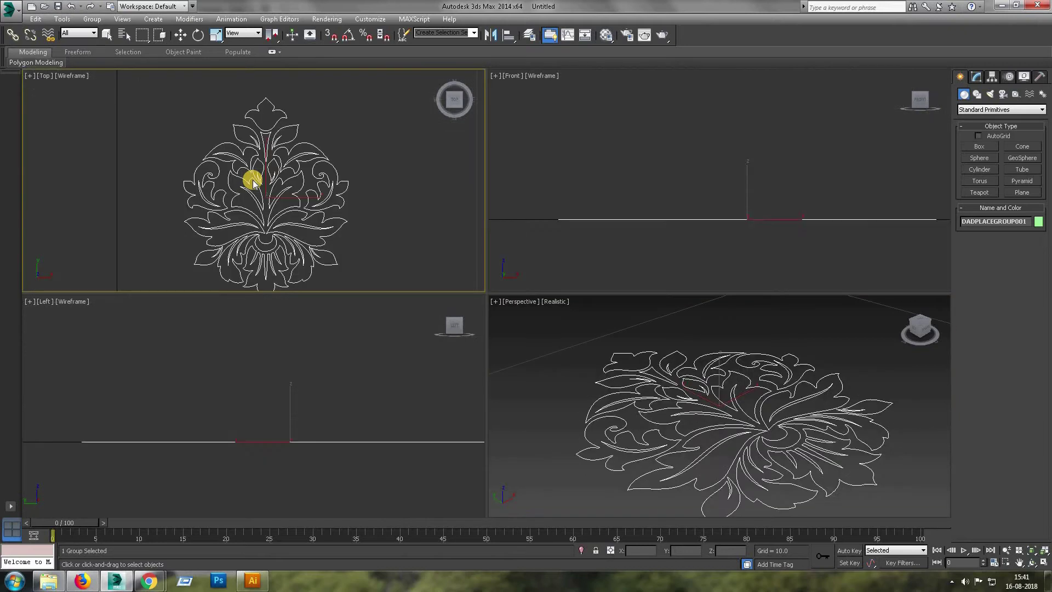
key("w")
key("alt+w")
key("z")
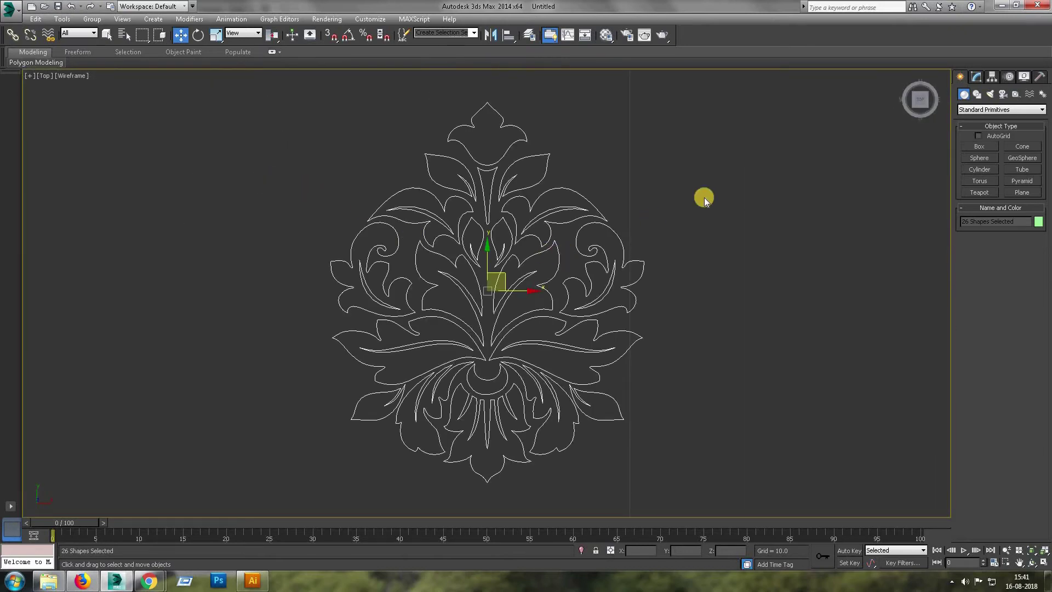
Group the 26 imported shapes and ungroup them again
left_click(92, 19)
left_click(104, 31)
left_click(540, 300)
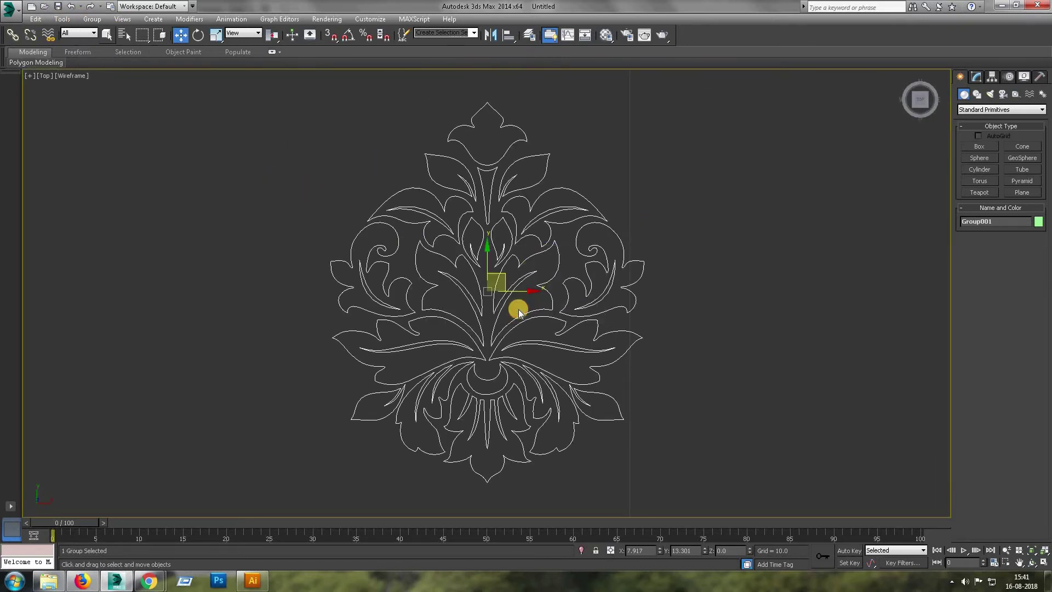
left_click(92, 19)
left_click(104, 41)
Attach all the other shapes to one large leaf spline with Attach Multiple, forming a single editable spline
left_click(677, 333)
left_click(529, 282)
left_click(978, 77)
left_click(978, 482)
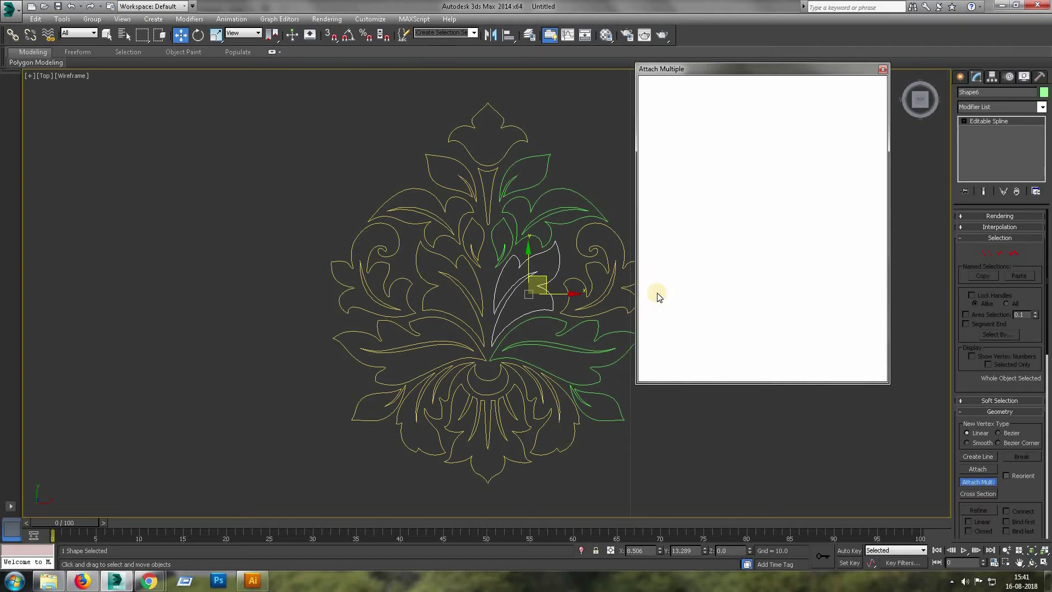
left_click(685, 135)
left_click_drag(882, 230, 882, 282)
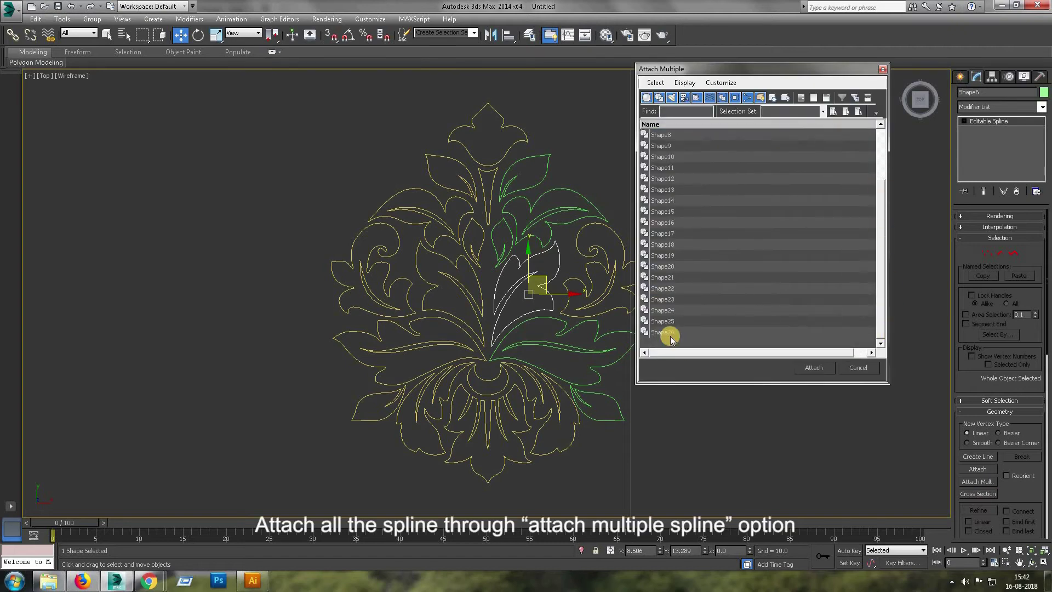
left_click(760, 333, "shift")
left_click(821, 368)
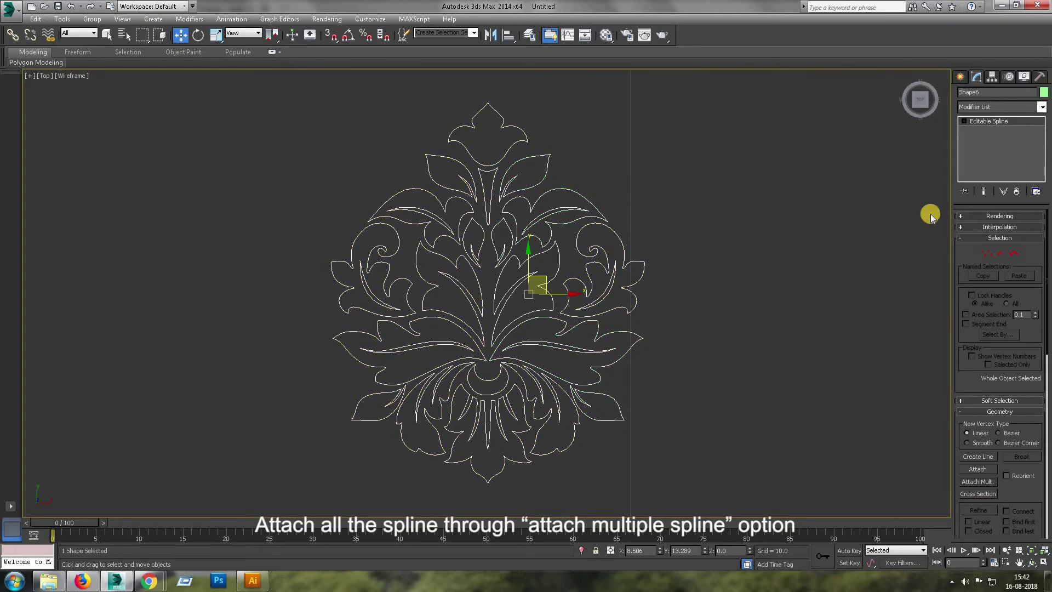
Center the combined spline's pivot on the object and leave pivot editing
left_click(992, 77)
left_click(1015, 145)
left_click(999, 202)
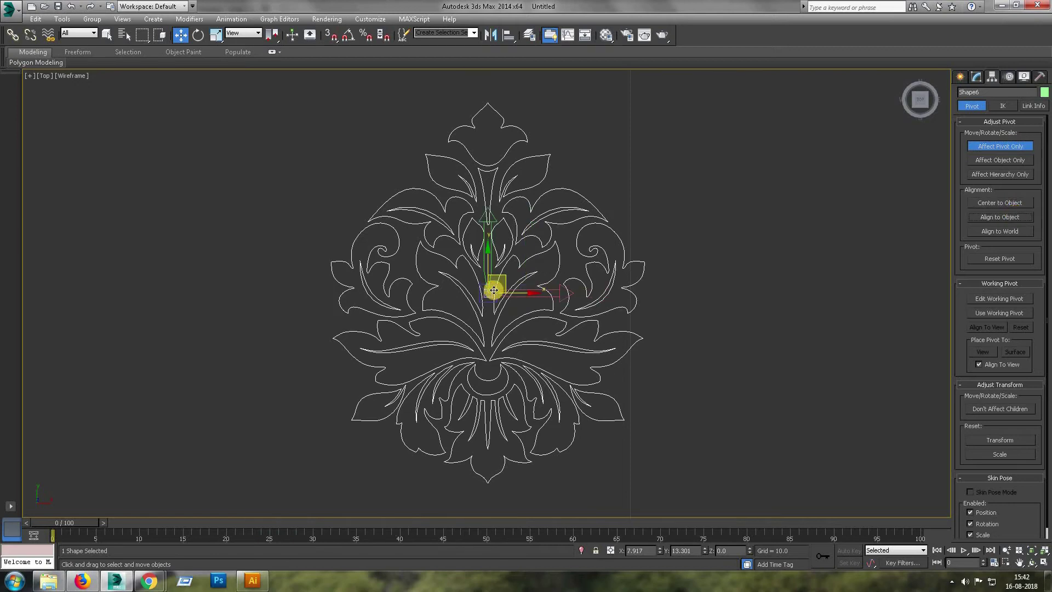
left_click(1013, 146)
left_click(960, 76)
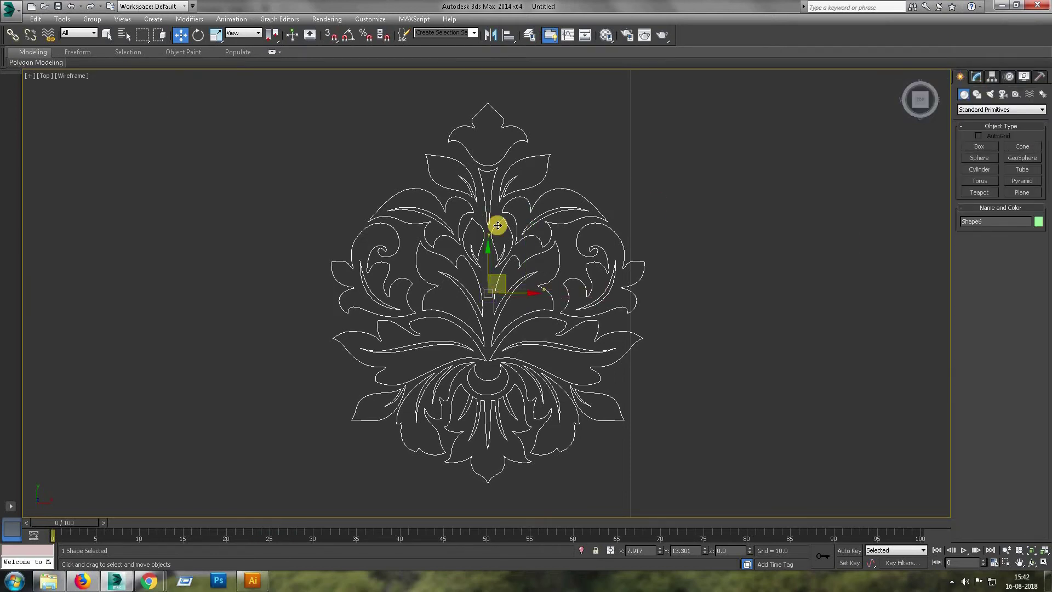
Move the combined spline to the world origin by setting its X and Y position to 0
key("alt+w")
right_click(534, 297)
left_click_drag(645, 552, 593, 540)
type("0")
left_click_drag(694, 550, 644, 542)
type("0")
key("Return")
Examine the repositioned spline framed in the Left, Top, Front and Perspective views
key("z")
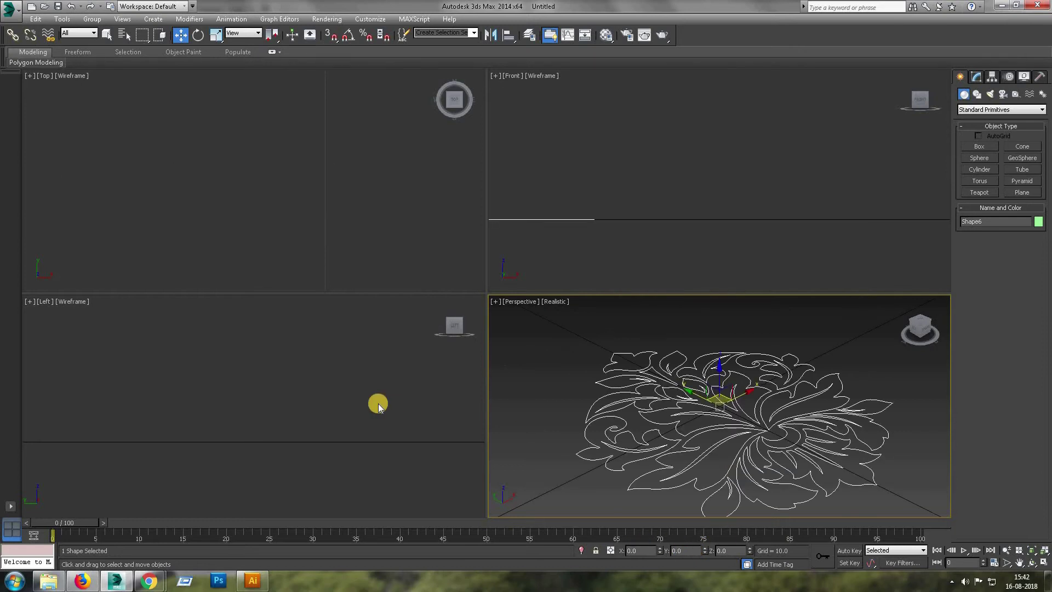
right_click(327, 344)
key("z")
right_click(285, 241)
key("z")
right_click(614, 202)
key("z")
right_click(729, 383)
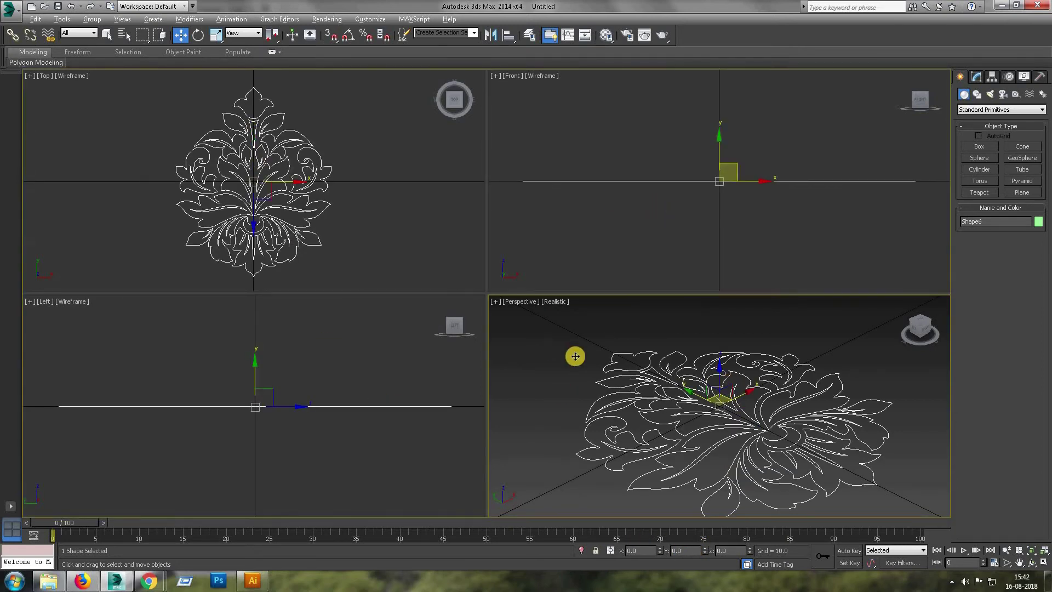
key("alt+w")
key("z")
scroll(537, 293, "down", 3)
Apply a Bevel modifier with Level 1 height 0.1, and enable Level 2 with height 0.001 and outline -0.001
left_click(976, 77)
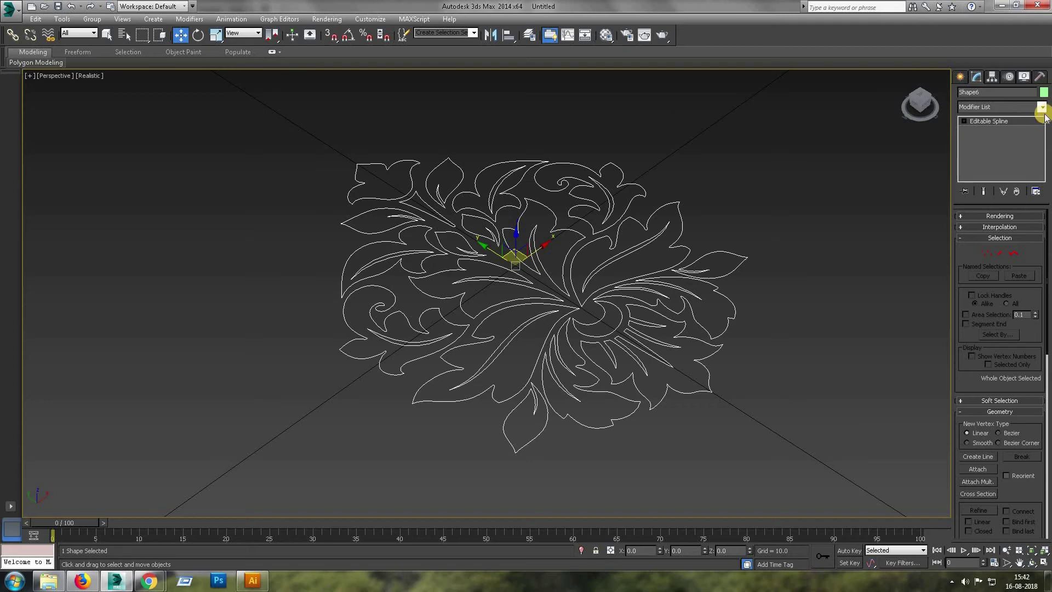
left_click(1041, 107)
left_click(986, 326)
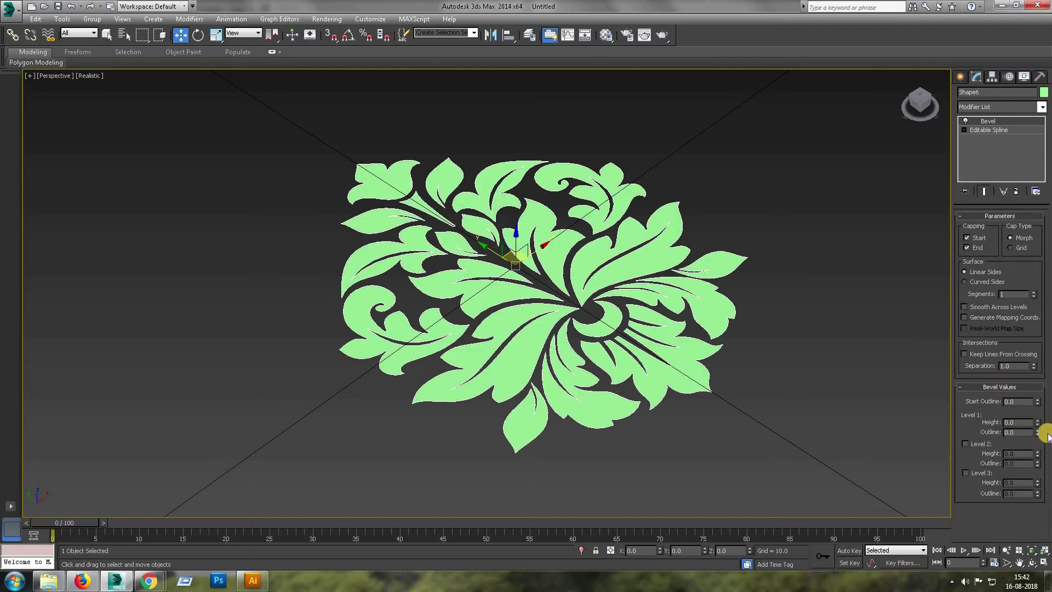
key("Return")
left_click(965, 443)
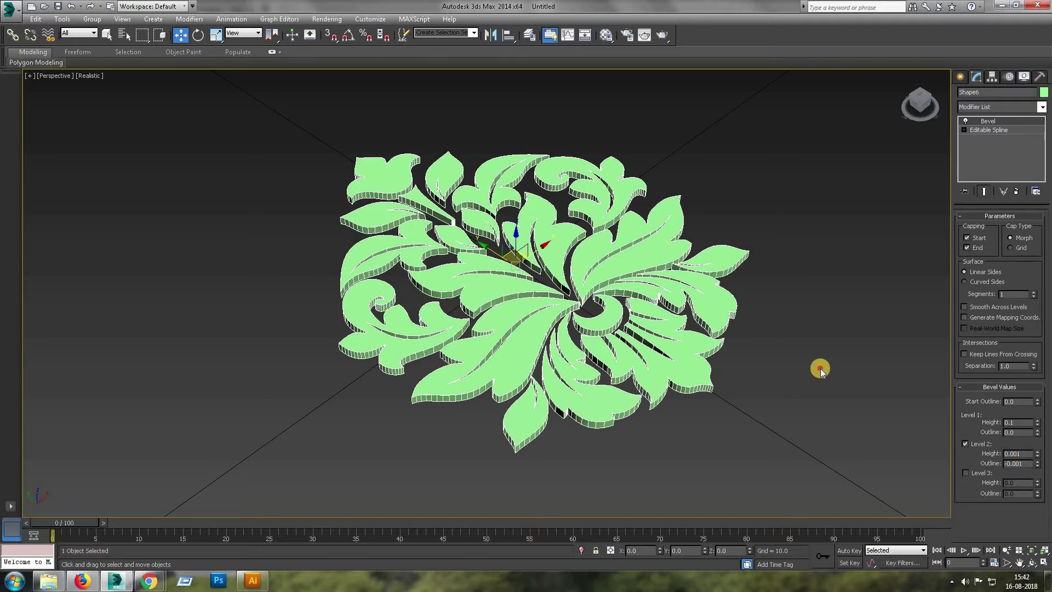
Increase the interpolation steps of the underlying editable spline and return to the Bevel modifier
scroll(596, 419, "up", 5)
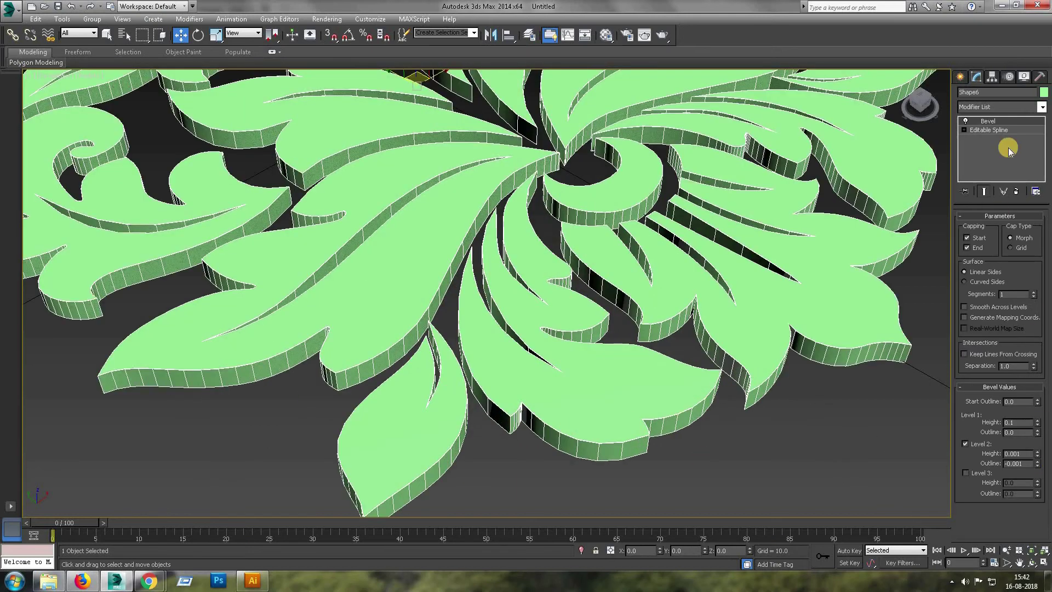
left_click(1003, 130)
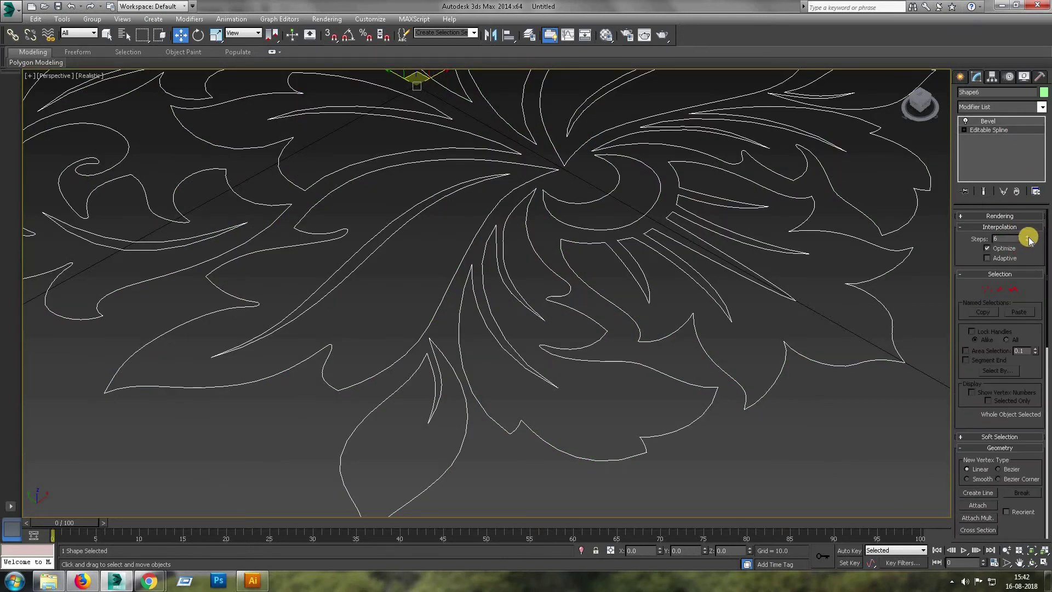
left_click(1002, 120)
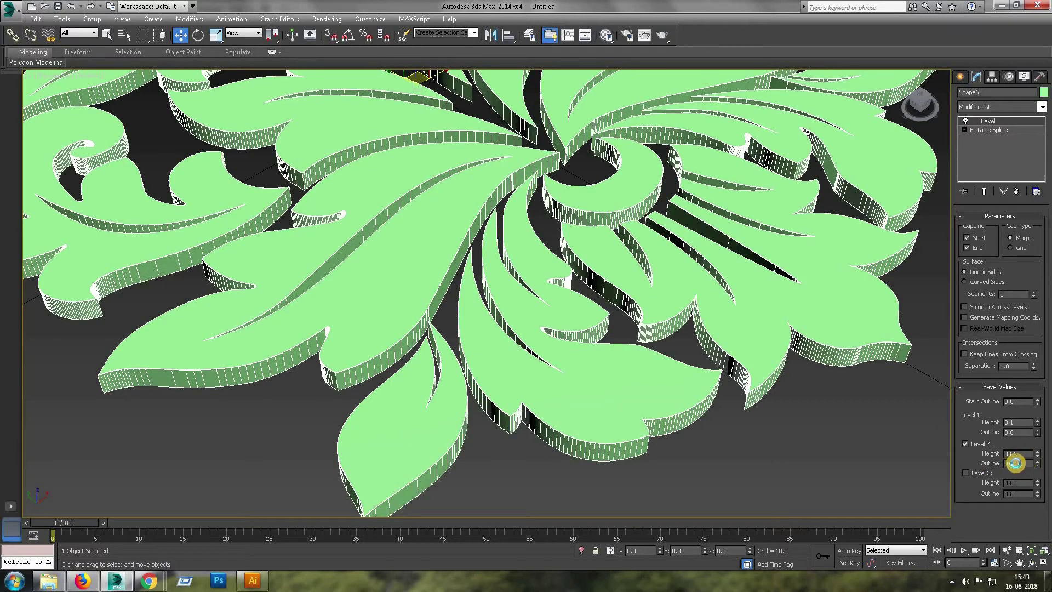
Set the Bevel Level 2 height to 0.01 and outline to -0.01, and inspect the ornament's edges
left_click_drag(1014, 464, 1025, 455)
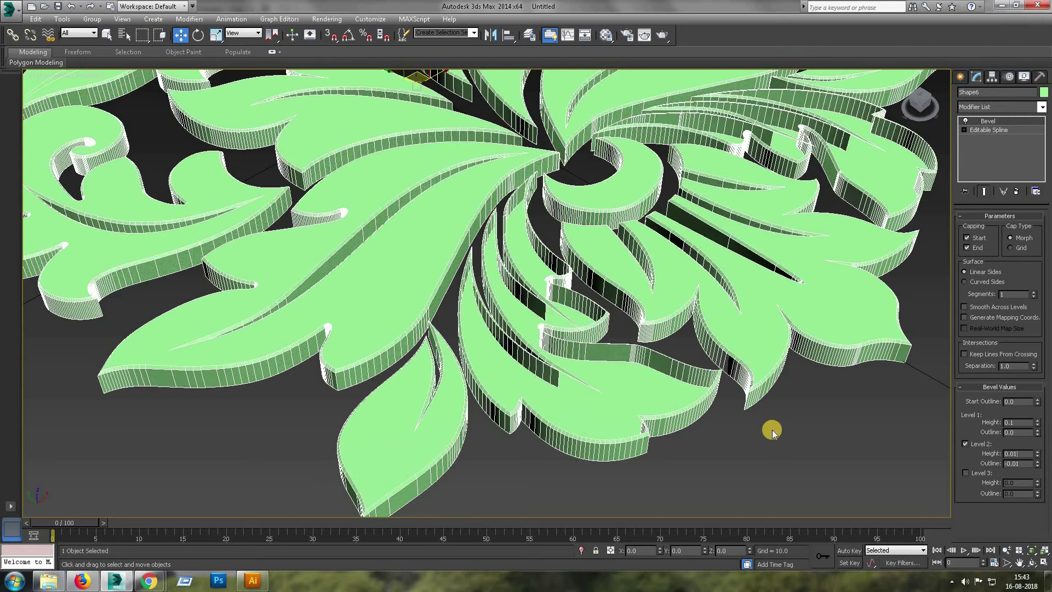
left_click(771, 431)
scroll(636, 386, "down", 6)
scroll(525, 339, "up", 4)
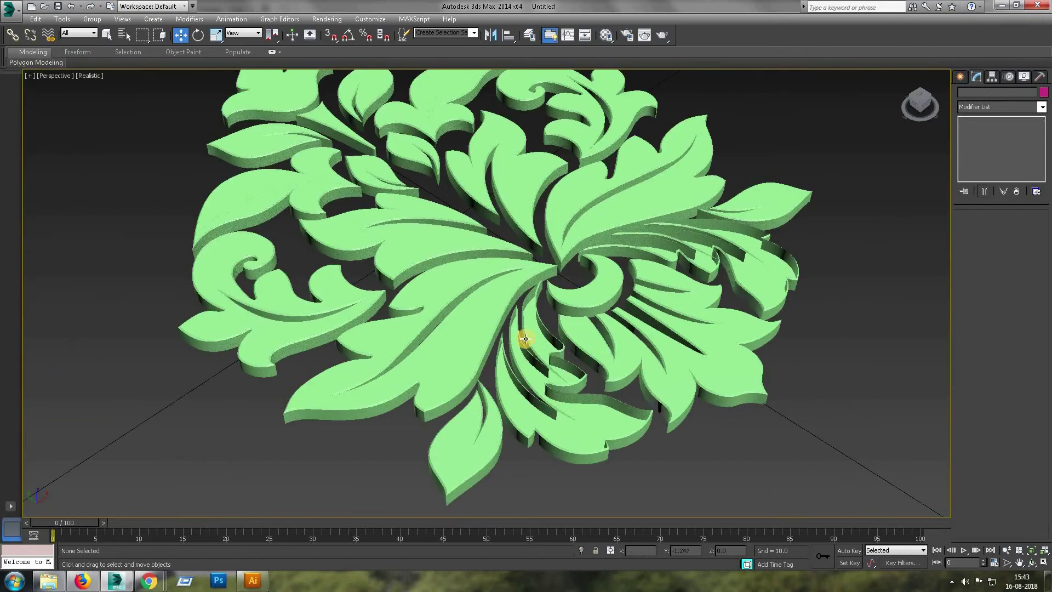
Reselect the ornament, set the Bevel Level 2 outline to -0.005, and check the leaves from above
left_click(725, 347)
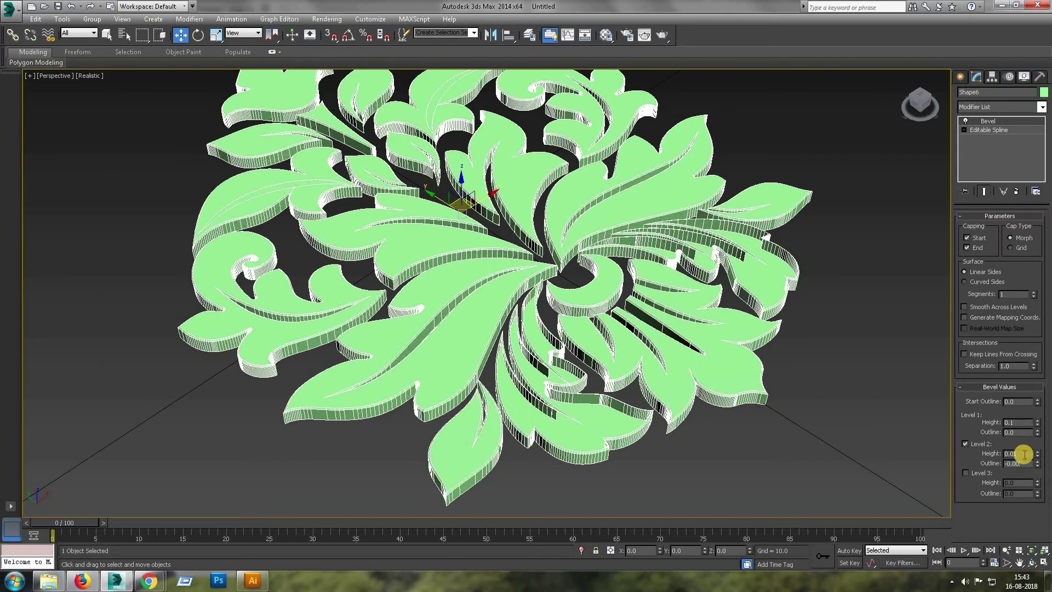
middle_click_drag(663, 299, 785, 297, "alt")
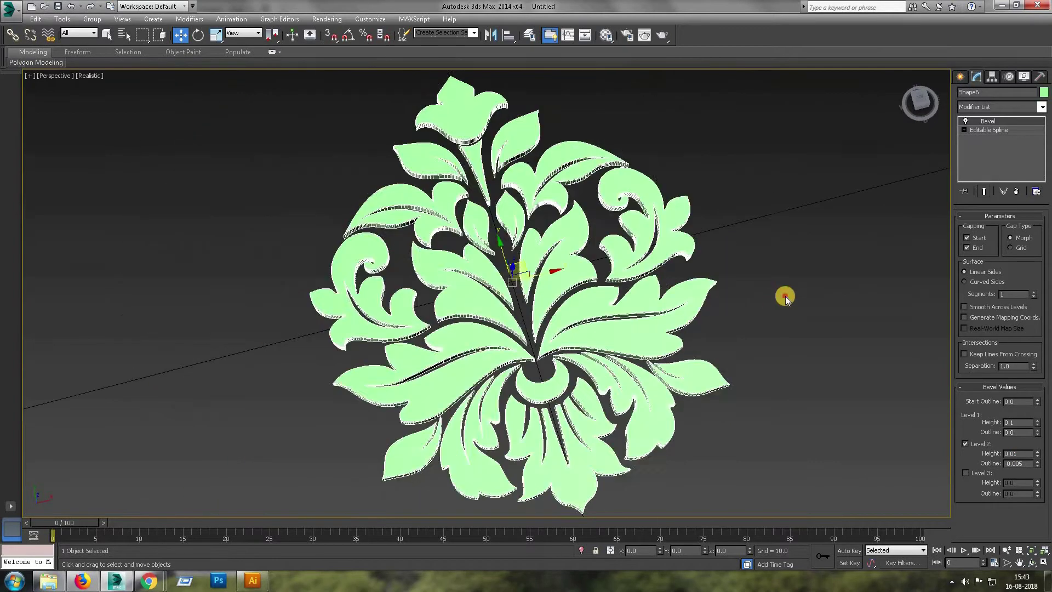
left_click(785, 297)
Set the Bevel Level 2 height to 0.005
middle_click_drag(758, 333, 932, 425, "alt")
left_click(616, 358)
key("BackSpace")
type("0")
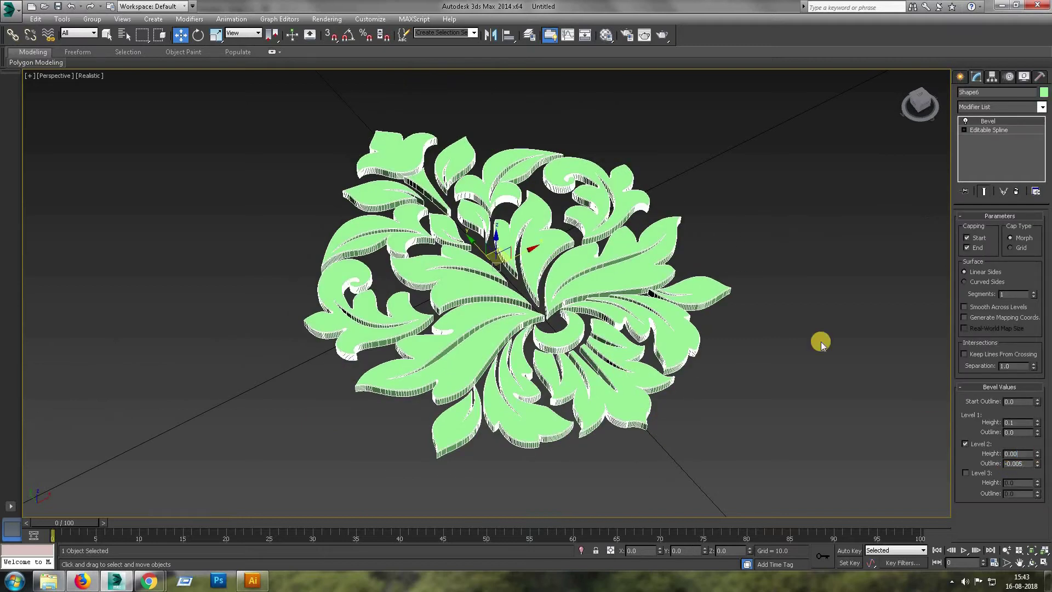
left_click(733, 171)
left_click(553, 233)
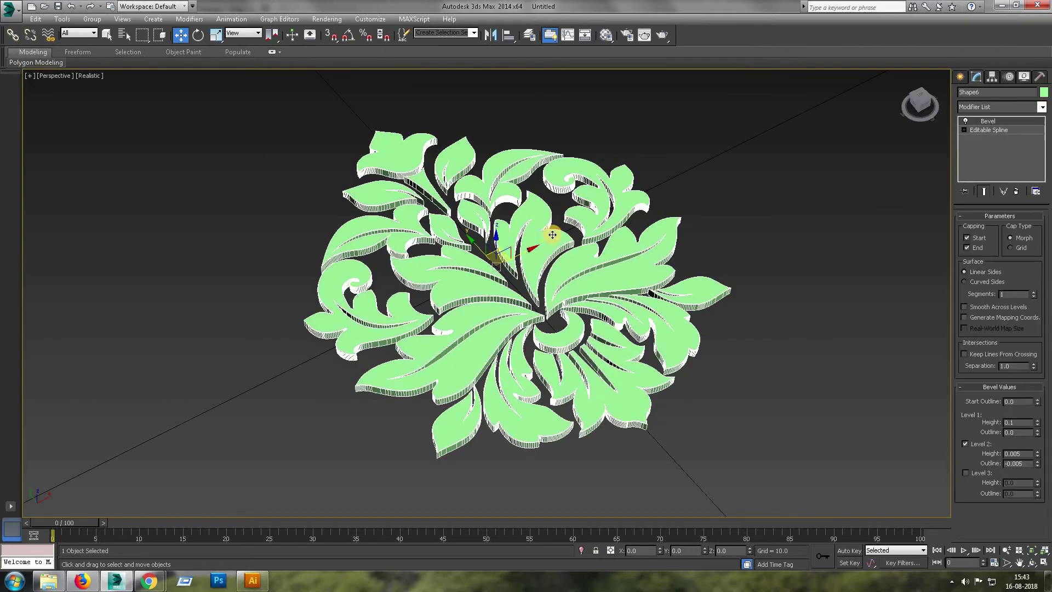
In the top view, clone the ornament along X as five instances spaced about 5.3 units apart
key("alt+w")
right_click(245, 168)
key("alt+w")
middle_click_drag(779, 135, 686, 123)
key("alt+w")
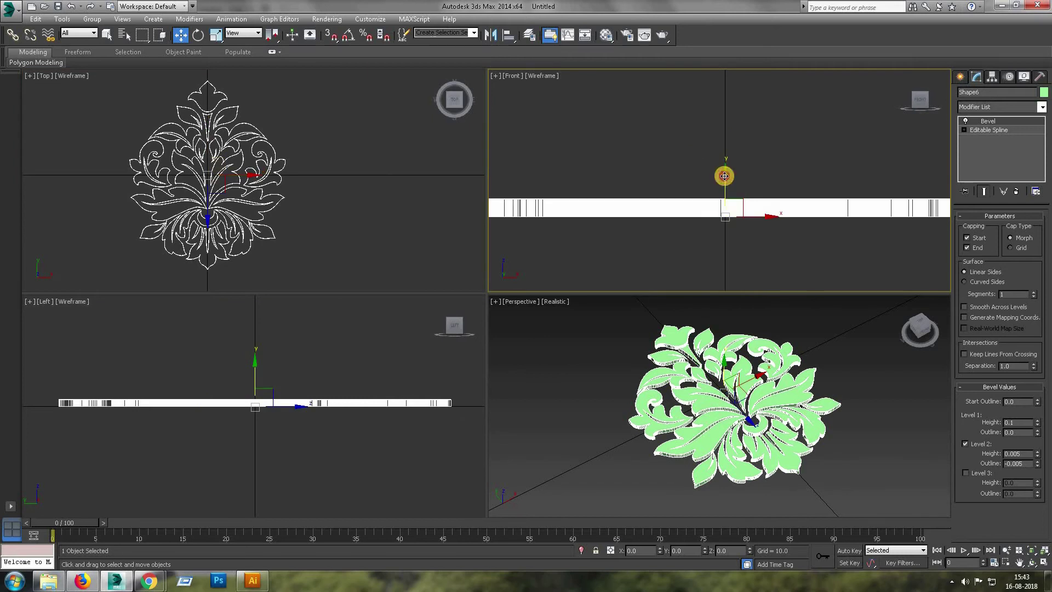
left_click(216, 169)
key("alt+w")
scroll(384, 192, "down", 4)
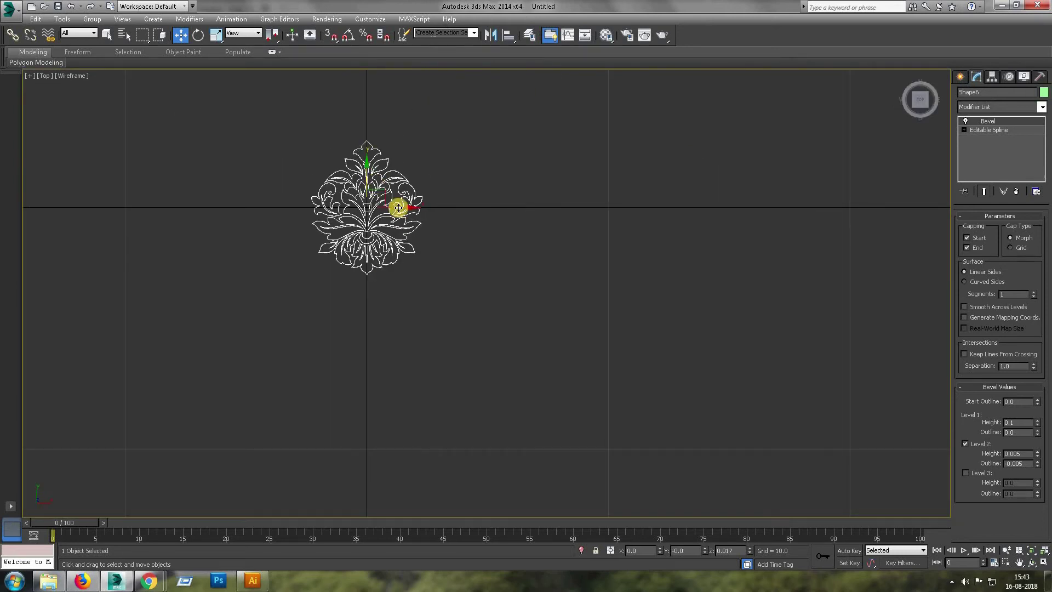
left_click_drag(404, 210, 531, 209, "shift")
type("5")
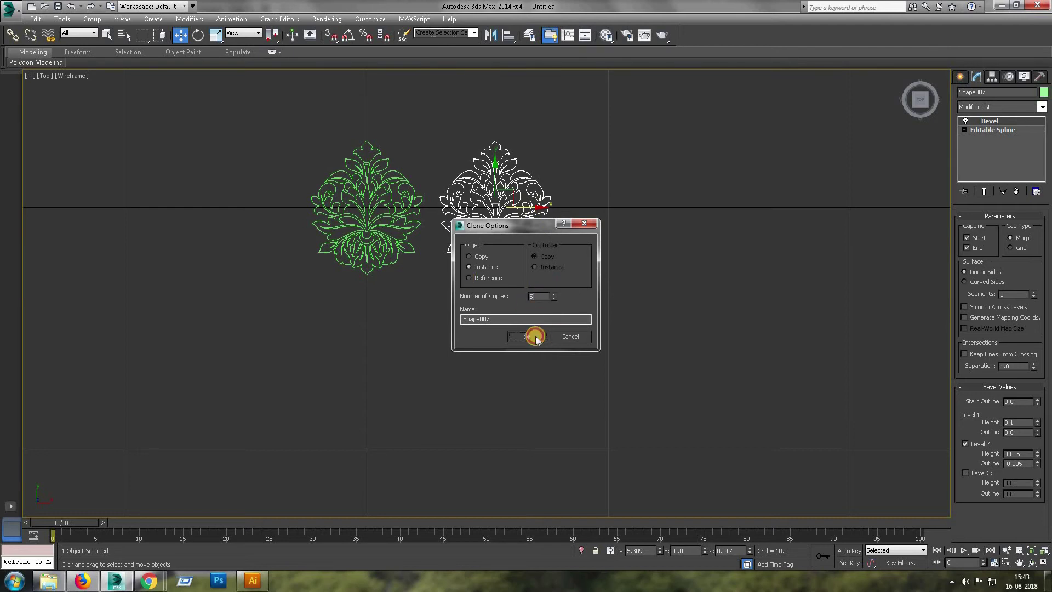
left_click(527, 336)
Centre the row of six ornaments on the origin and instance it upward with a half-spacing offset as a staggered second row
scroll(758, 205, "down", 2)
left_click_drag(155, 159, 156, 159)
left_click_drag(547, 207, 321, 207)
mouse_move(321, 206)
middle_mouse_down()
mouse_move(343, 277)
mouse_move(362, 291)
middle_mouse_up()
left_click_drag(361, 290, 410, 202, "shift")
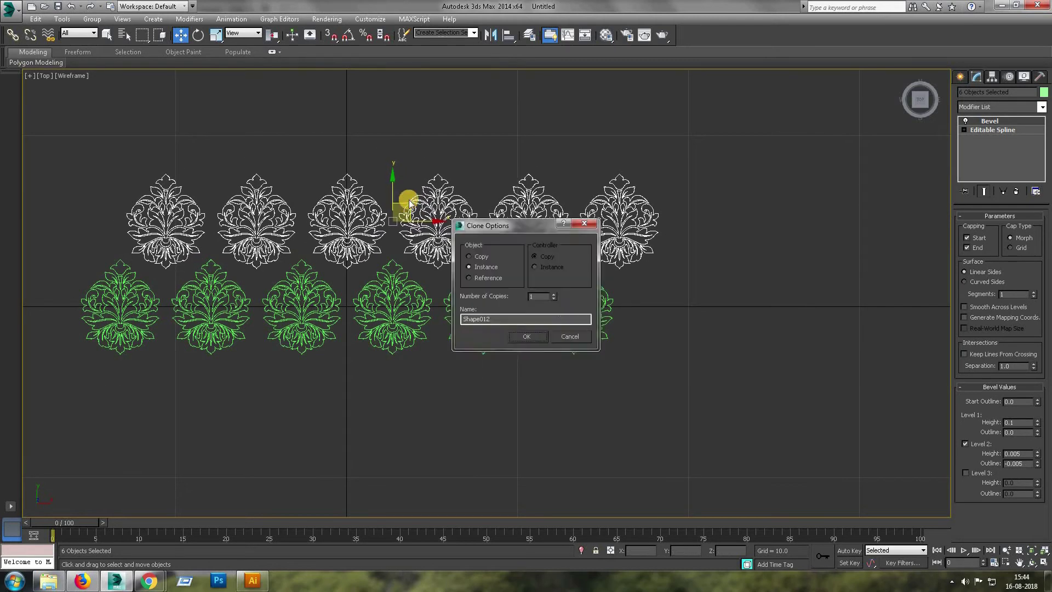
left_click(527, 336)
Clone both staggered rows upward as instances to extend the pattern to six rows
key("ctrl+a")
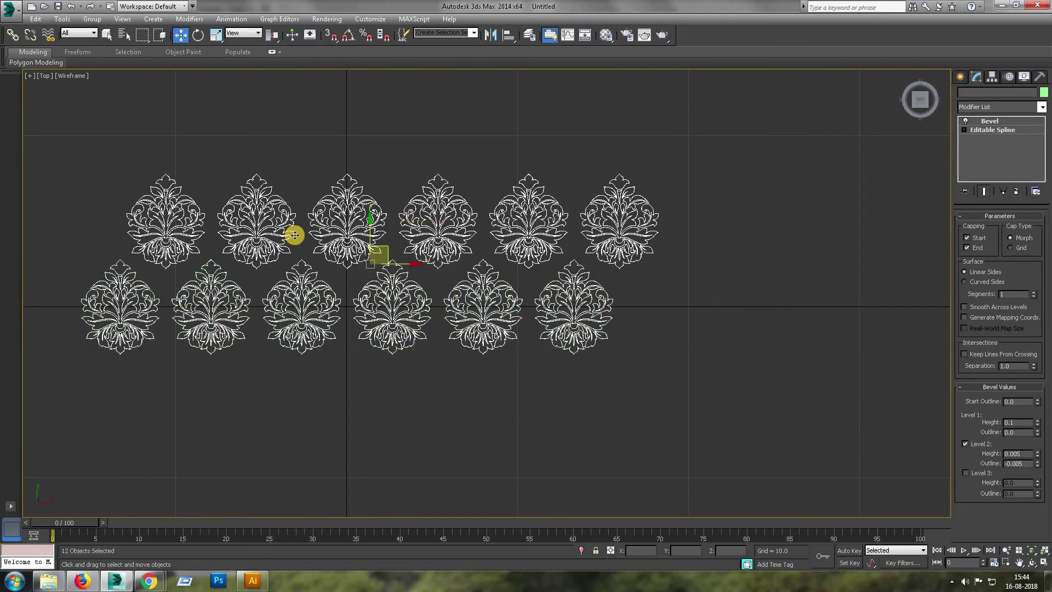
middle_click_drag(356, 243, 456, 351)
left_click_drag(456, 352, 474, 176, "shift")
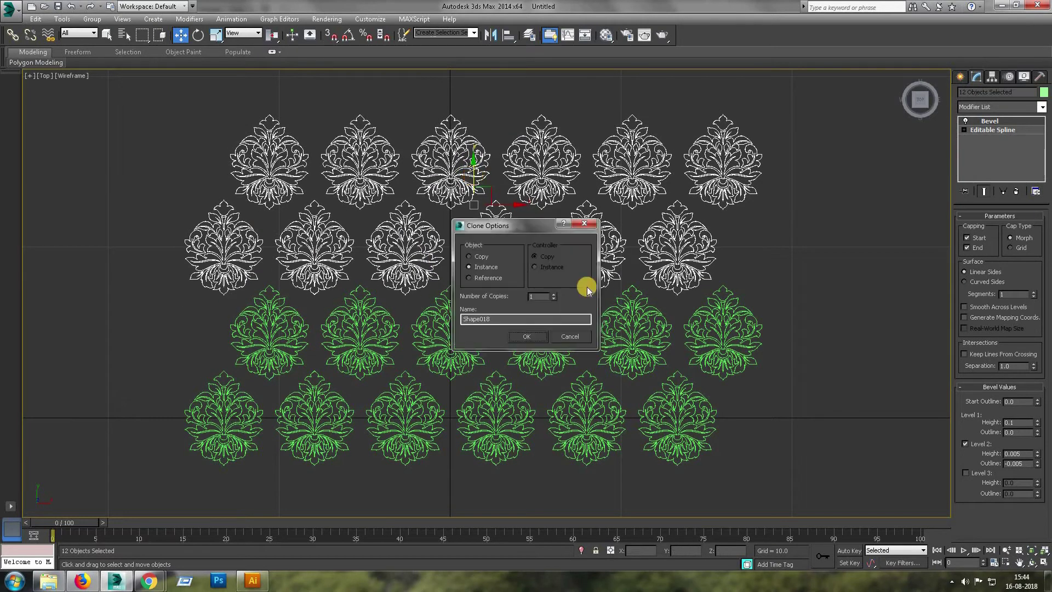
left_click(530, 337)
Select all the ornament rows and move them down to centre the pattern on the grid origin
scroll(465, 276, "down", 3)
middle_click_drag(465, 311, 460, 337)
left_click_drag(169, 78, 709, 406)
left_click_drag(473, 255, 462, 360)
left_click(636, 340)
middle_click_drag(636, 340, 623, 274)
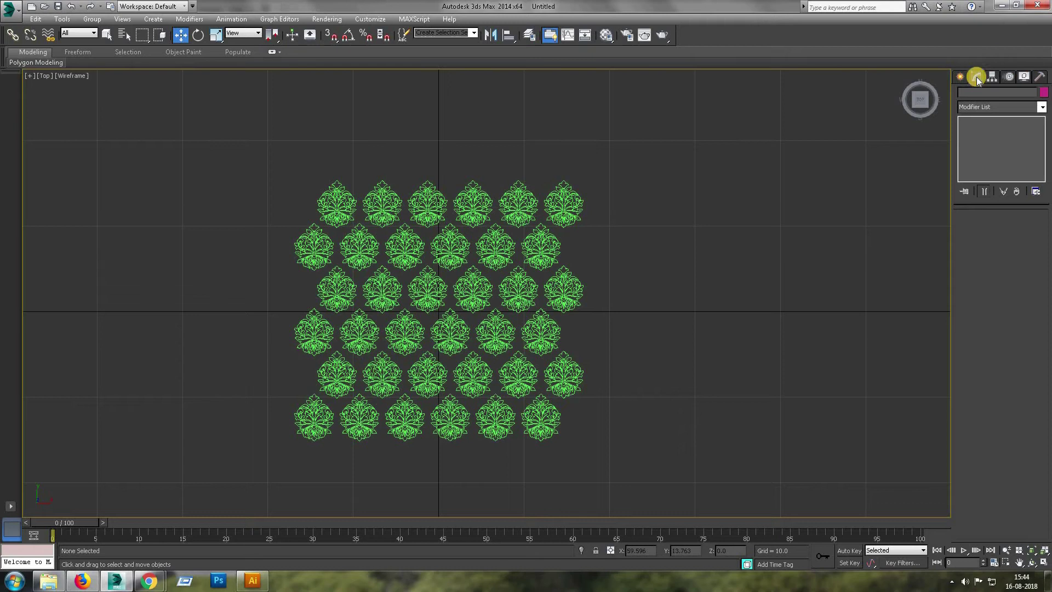
Draw a plane about 77 by 92 units around the ornaments and position it at X 0, Y 0
left_click(960, 77)
left_click(1022, 192)
scroll(174, 195, "down", 5)
left_click_drag(266, 158, 660, 485)
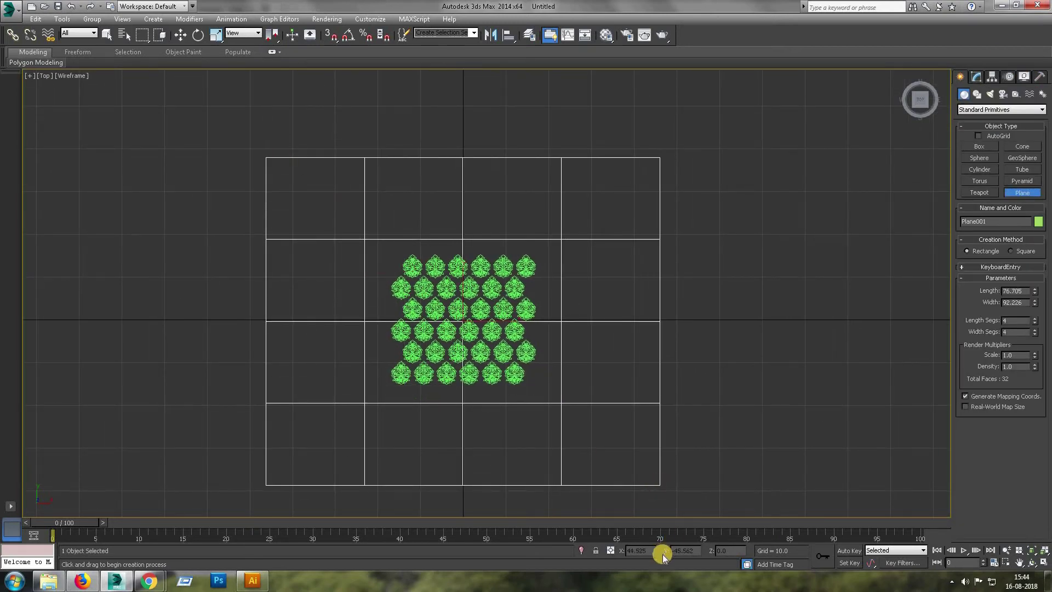
key("w")
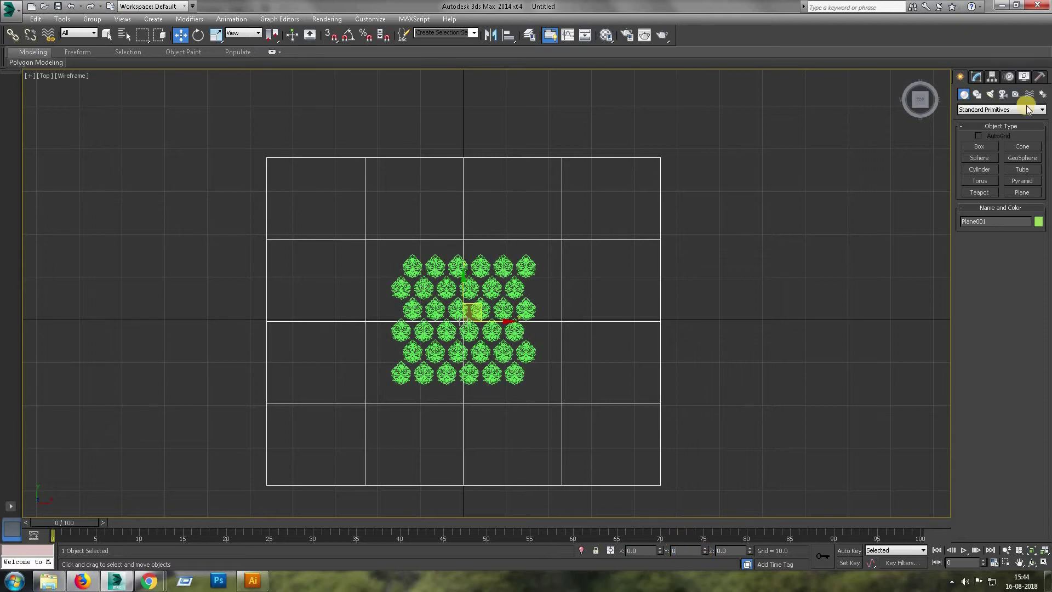
Set the plane's length and width to 75
left_click(976, 76)
left_click_drag(1026, 229, 928, 216)
type("75")
left_click_drag(1021, 242, 950, 229)
type("75")
key("Return")
Set the render output size to 1920 by 1080 with the image aspect locked, and show safe frames in the perspective view
key("alt+w")
key("alt+w")
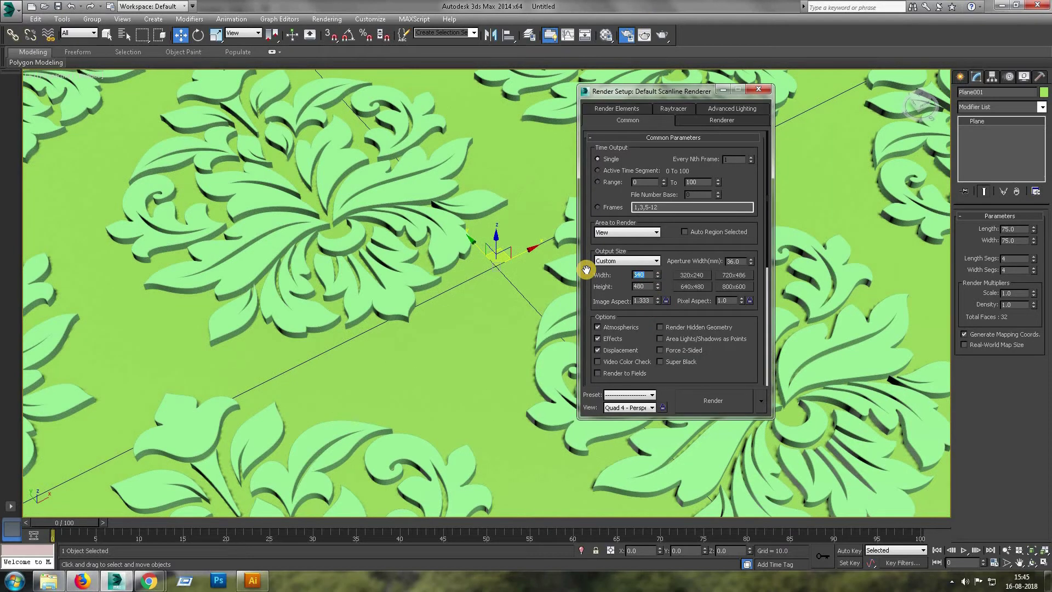
type("1920")
left_click(666, 300)
left_click(439, 296)
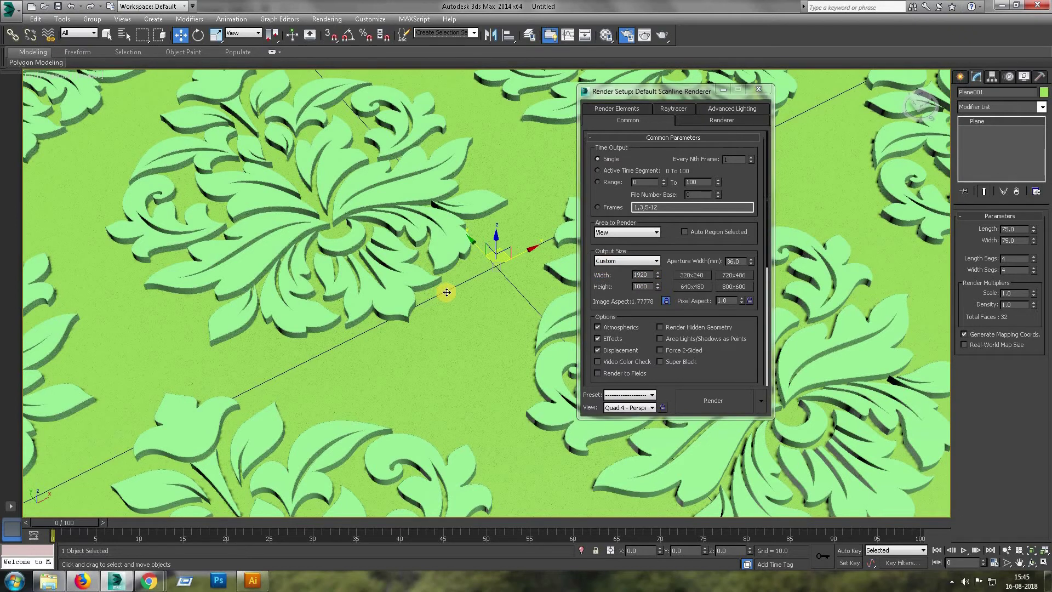
key("shift+f")
Assign NVIDIA mental ray as the production renderer and close the render setup
left_click_drag(714, 375, 712, 117)
scroll(712, 380, "down", 3)
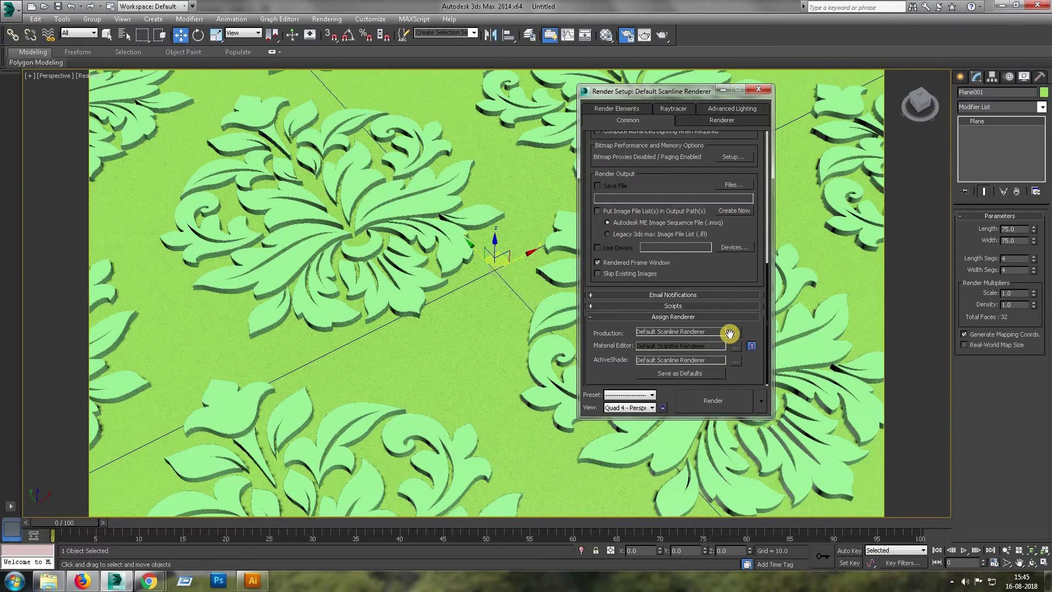
left_click(727, 336)
left_click(652, 193)
double_click(650, 193)
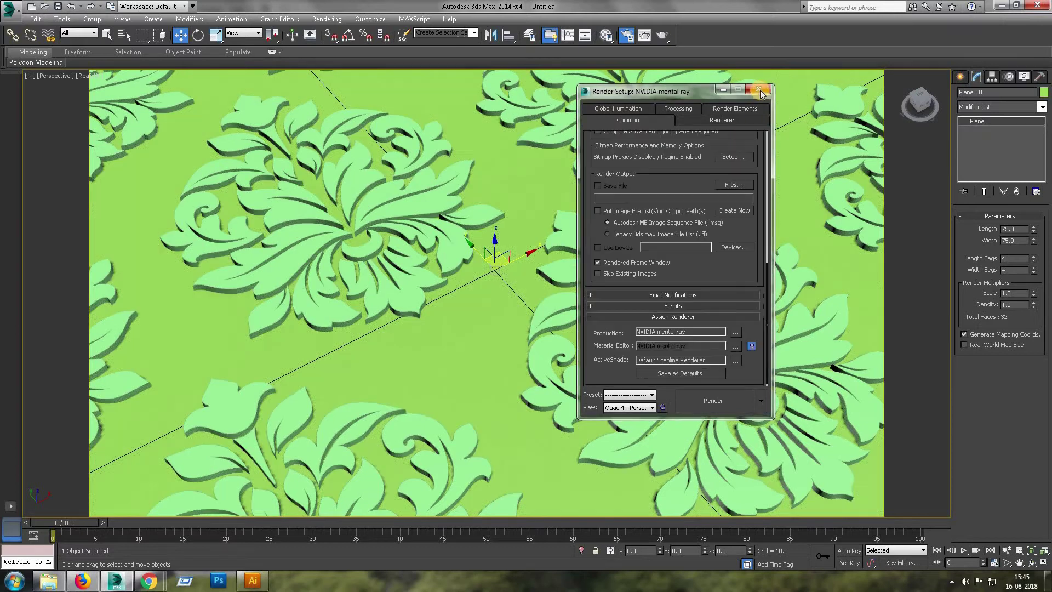
left_click(760, 91)
Create a camera from a wider perspective view of the pattern and set its lens to 100 mm
scroll(329, 287, "down", 3)
scroll(400, 271, "up", 2)
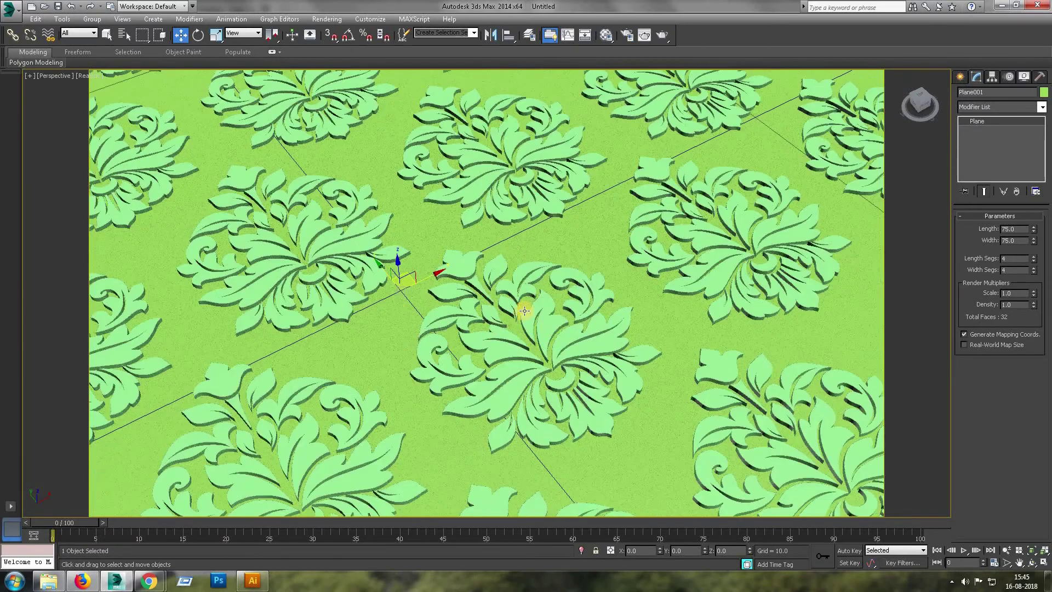
left_click(549, 327)
key("alt+w")
key("alt+w")
middle_click_drag(698, 299, 633, 240)
scroll(633, 240, "down", 5)
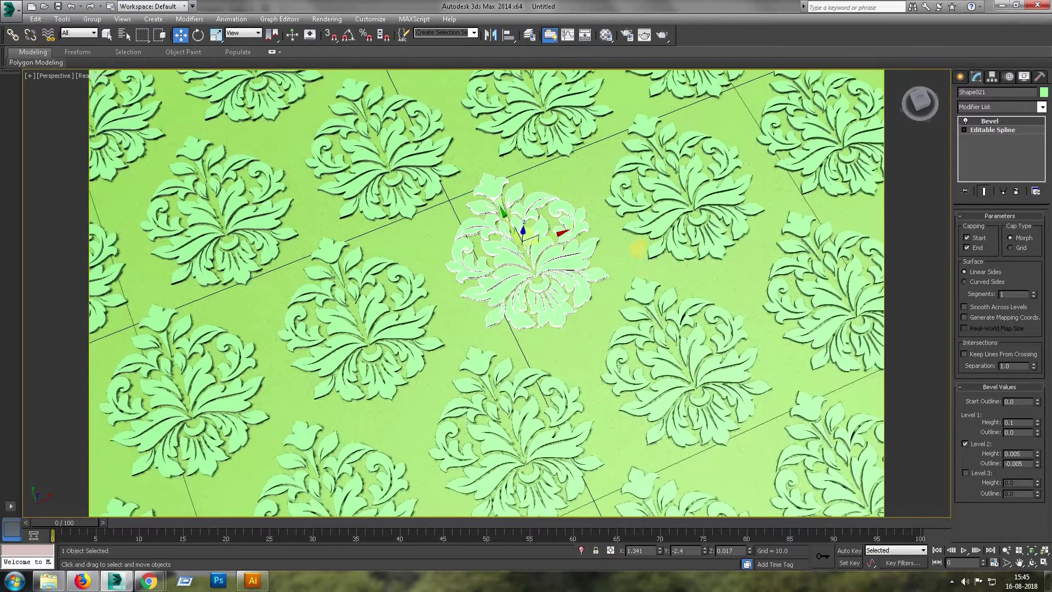
key("ctrl+c")
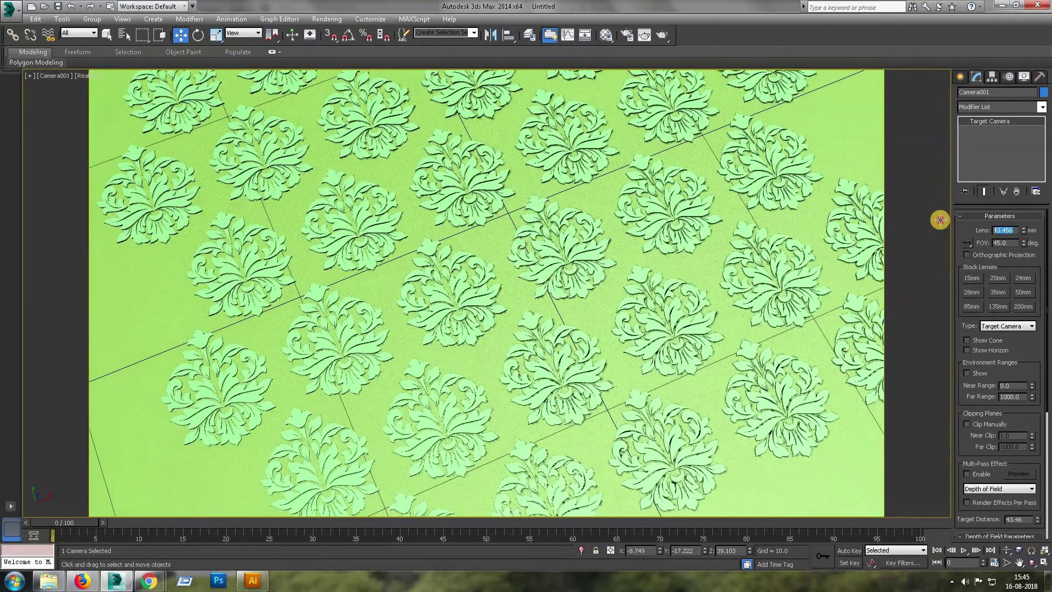
type("100")
key("Return")
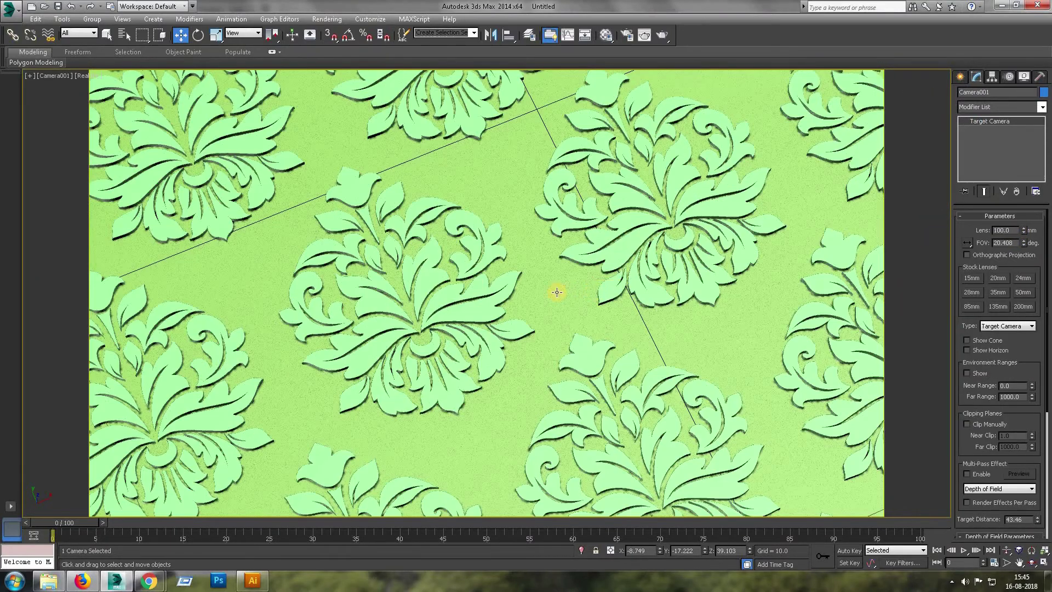
Reframe the perspective view around a central ornament and create a new camera from that view
middle_click_drag(556, 292, 577, 258)
key("alt+w")
scroll(384, 372, "down", 3)
middle_click_drag(357, 346, 307, 445)
scroll(307, 444, "down", 2)
left_click(712, 379)
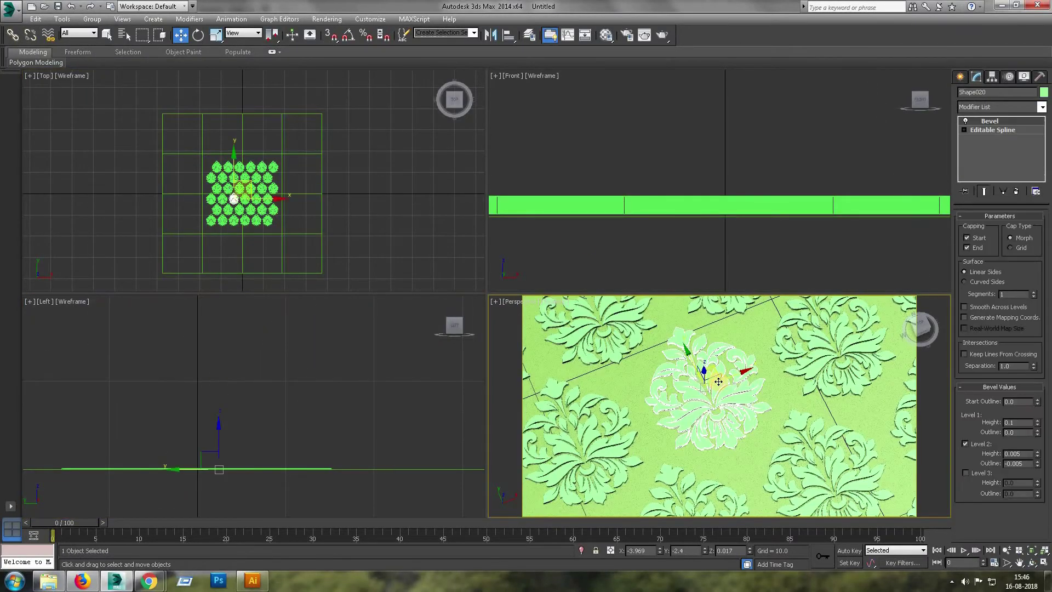
key("alt+w")
middle_click_drag(559, 373, 621, 356, "alt")
key("ctrl+c")
key("alt+w")
left_click(507, 357)
key("p")
middle_click_drag(396, 392, 364, 335, "alt")
key("alt+w")
key("alt+w")
key("l")
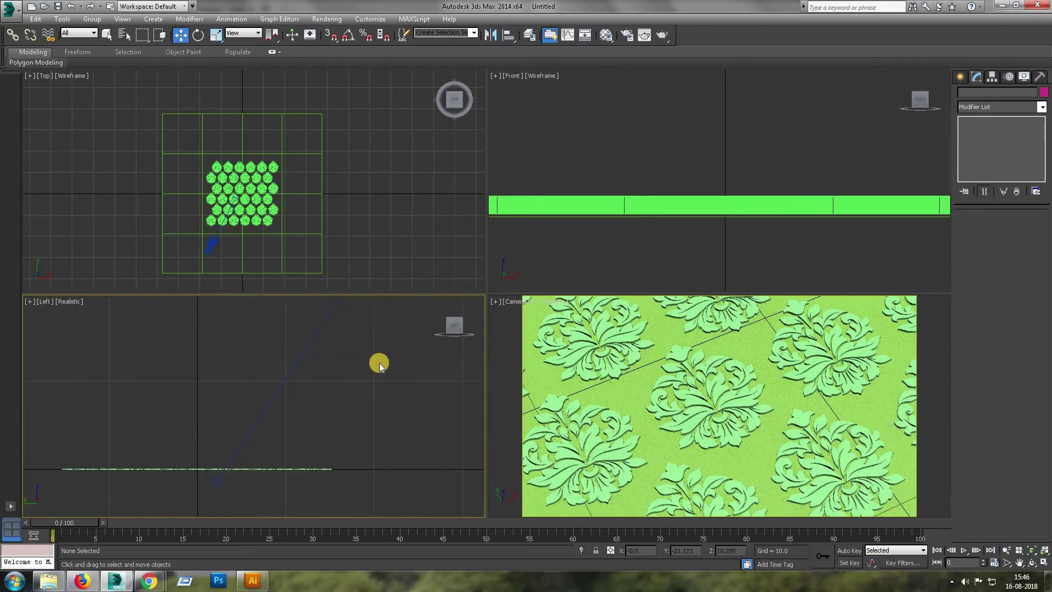
Give the first material slot a blue ambient and diffuse colour of RGB 0, 84, 211
key("m")
left_click_drag(122, 108, 121, 95)
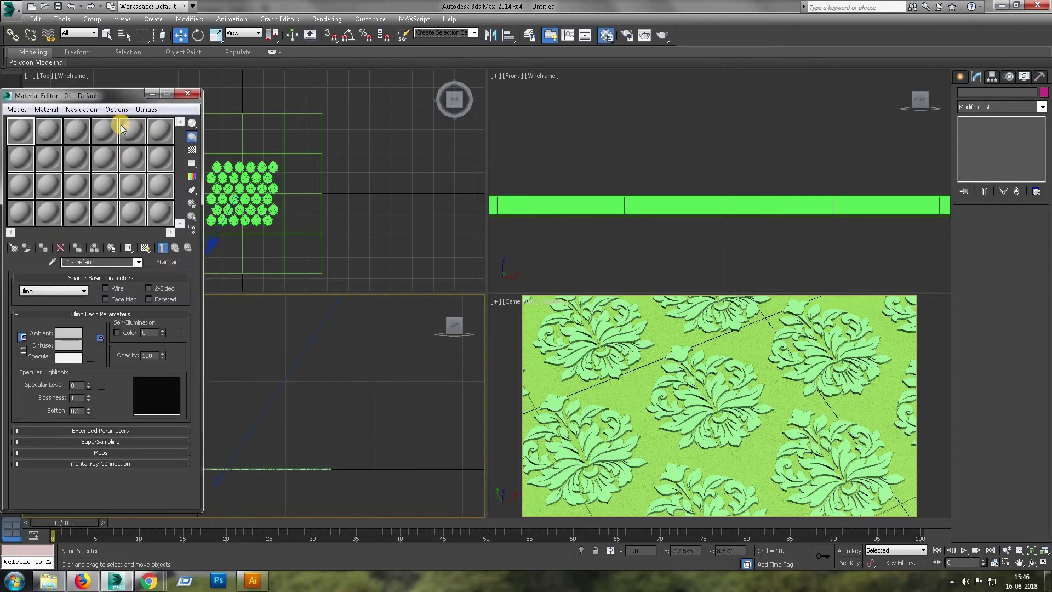
left_click(168, 261)
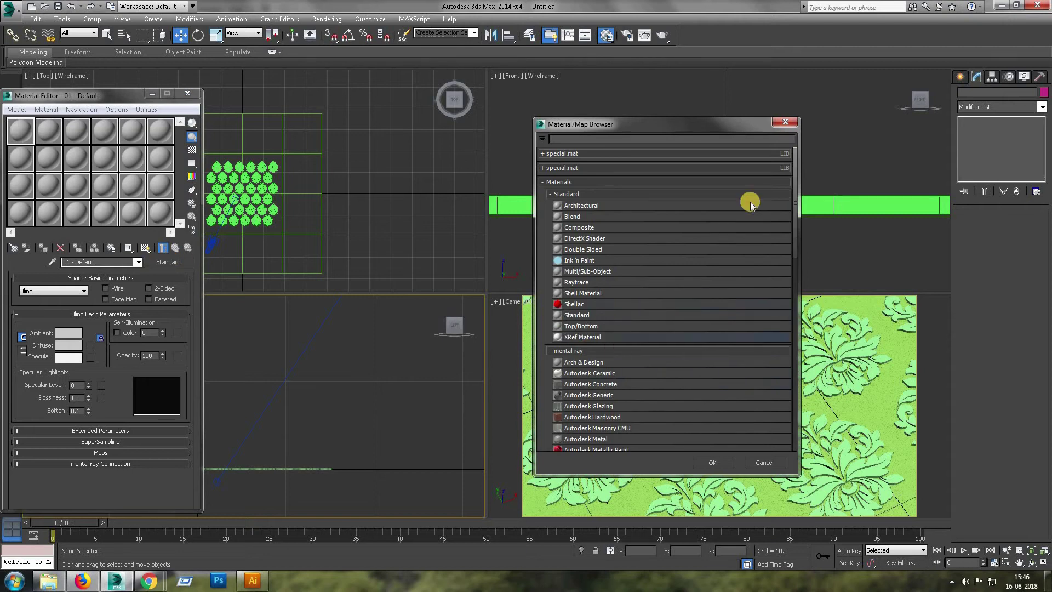
key("Escape")
left_click(73, 332)
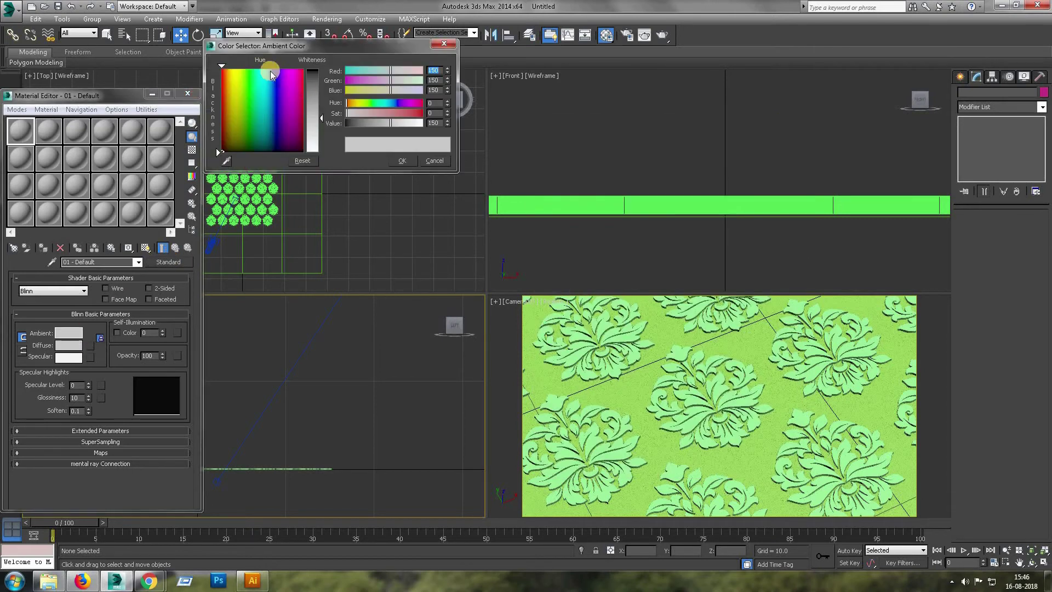
left_click(271, 74)
left_click_drag(315, 80, 314, 72)
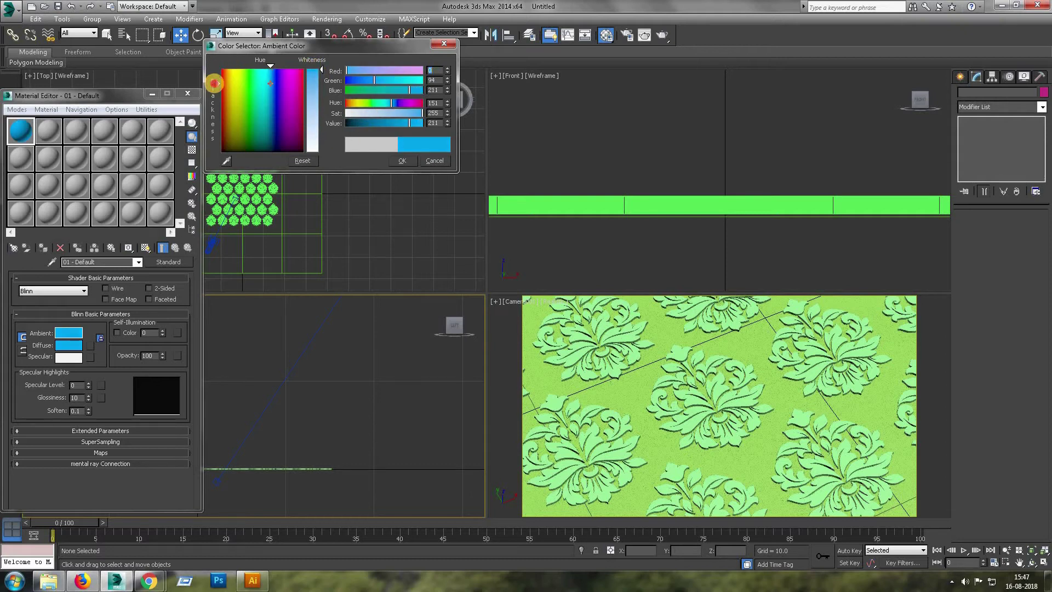
left_click_drag(270, 65, 272, 64)
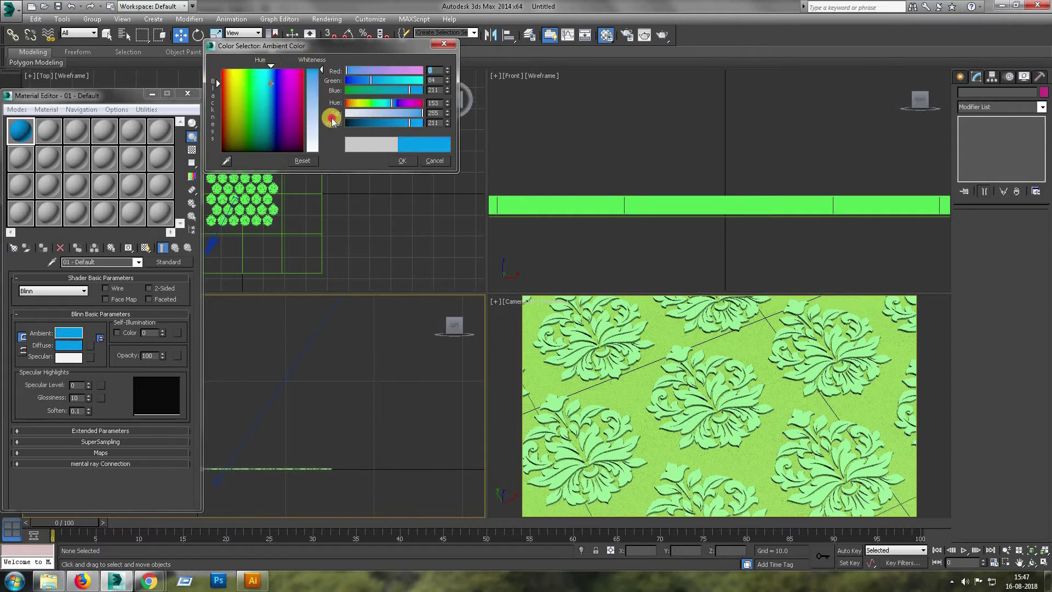
left_click(399, 160)
Make the material two-sided with blue specular colour, specular level 74 and glossiness 16, and assign it to all objects
left_click(95, 308)
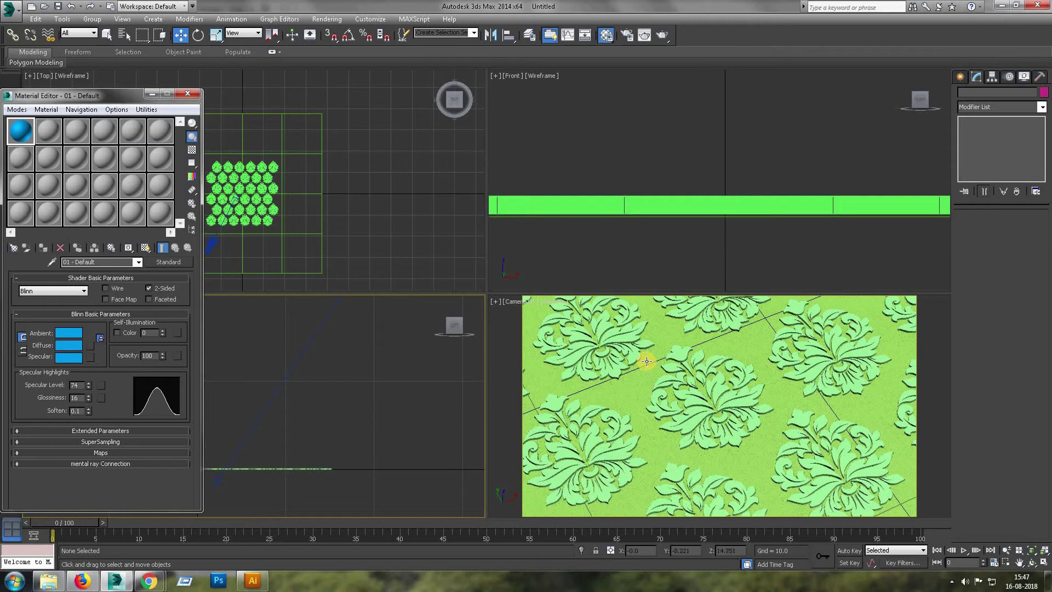
key("ctrl+a")
left_click(45, 251)
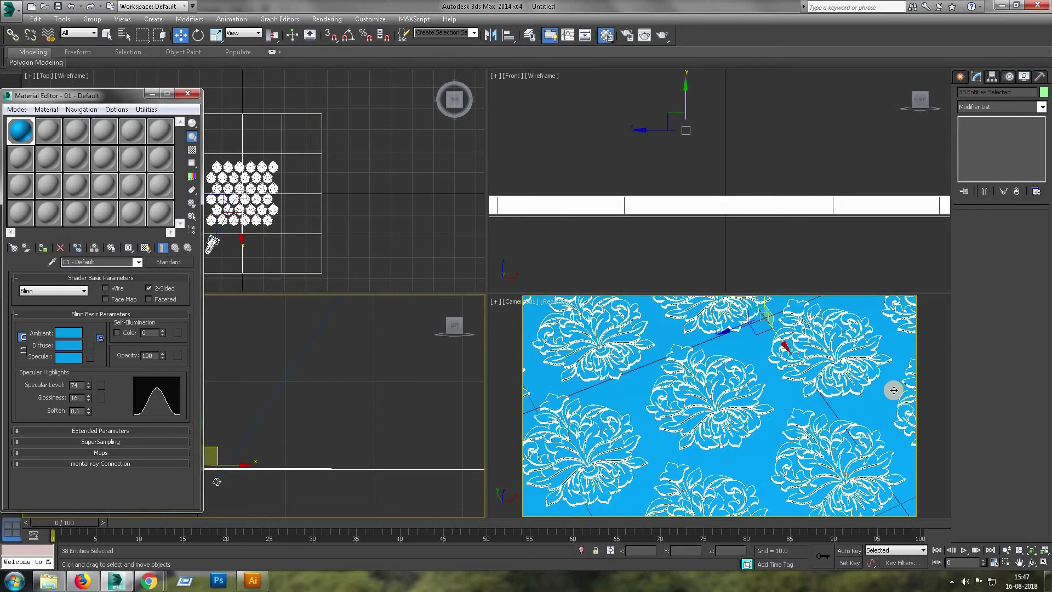
left_click(317, 376)
Place a photometric free light about 12.7 units above the plane in the left view
key("alt+w")
middle_click_drag(505, 381, 551, 385)
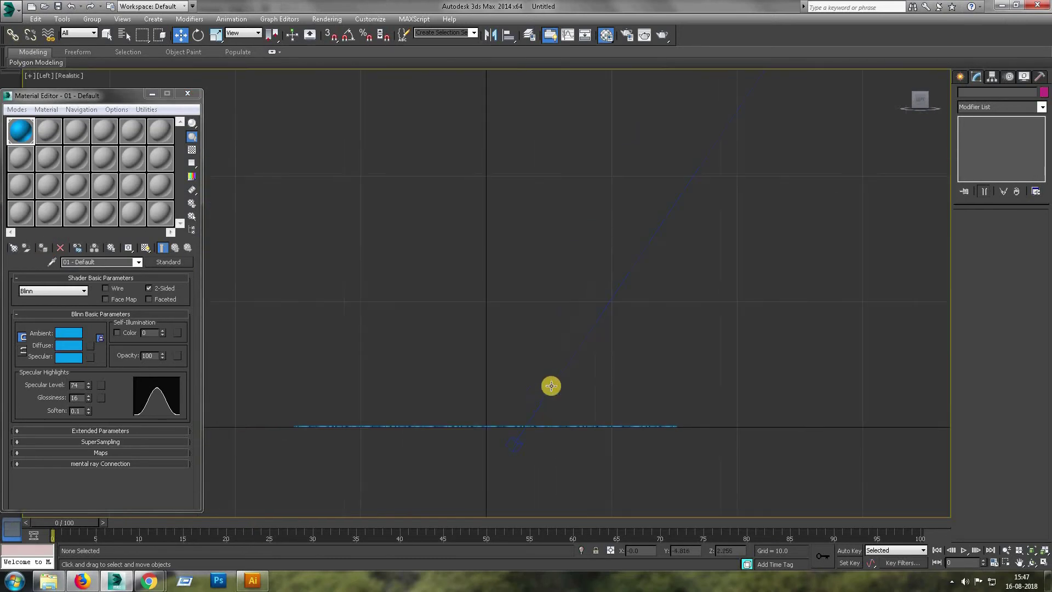
left_click(960, 77)
left_click(989, 94)
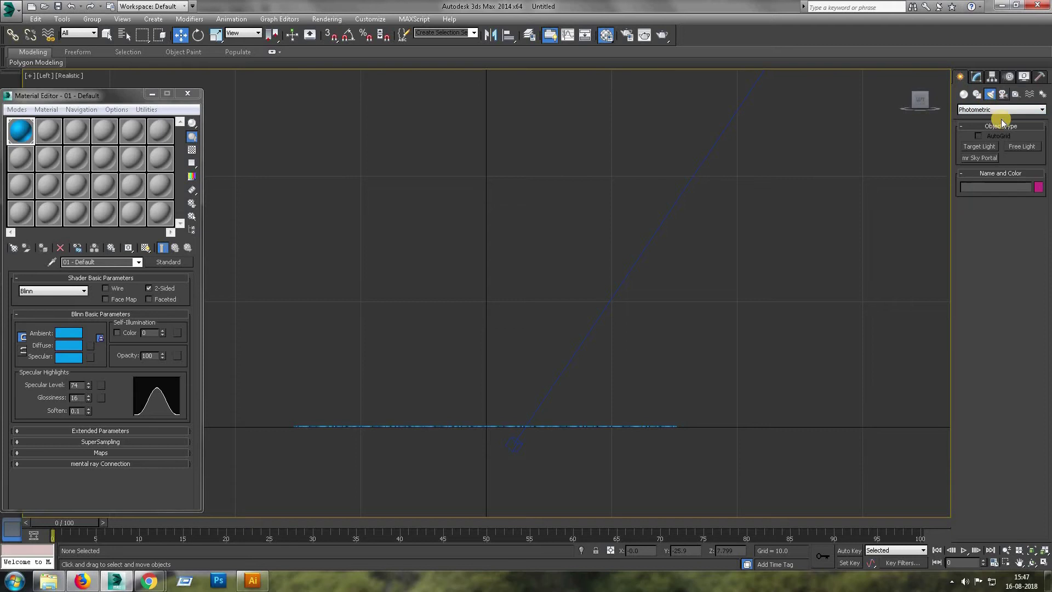
left_click(1018, 146)
left_click(503, 322)
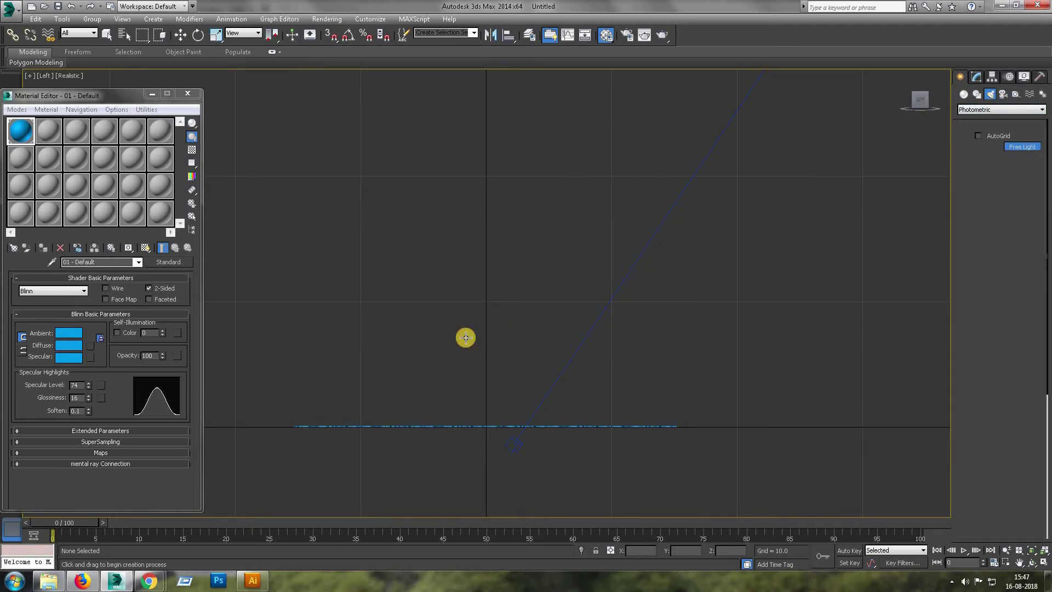
left_click(484, 268)
key("alt+w")
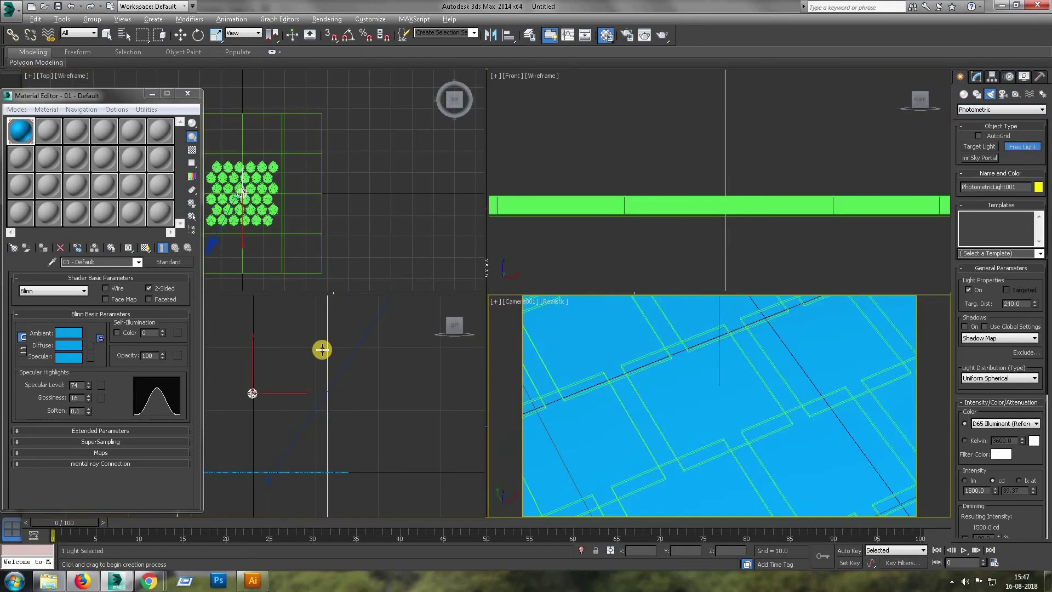
Rotate the light about -88 degrees around Z and move it to the plane's far edge at about Y 36.6
key("e")
middle_click_drag(261, 172, 364, 167)
left_click_drag(358, 168, 443, 243)
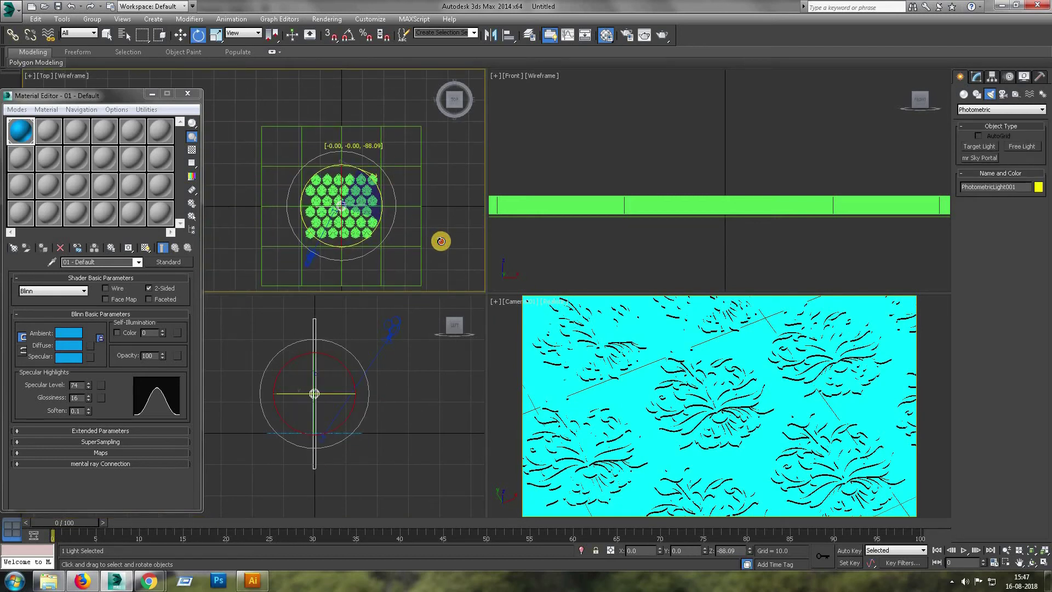
key("w")
left_click_drag(341, 164, 337, 97)
Test-render the camera view to check the lighting and close the rendered frame
left_click(976, 77)
right_click(717, 373)
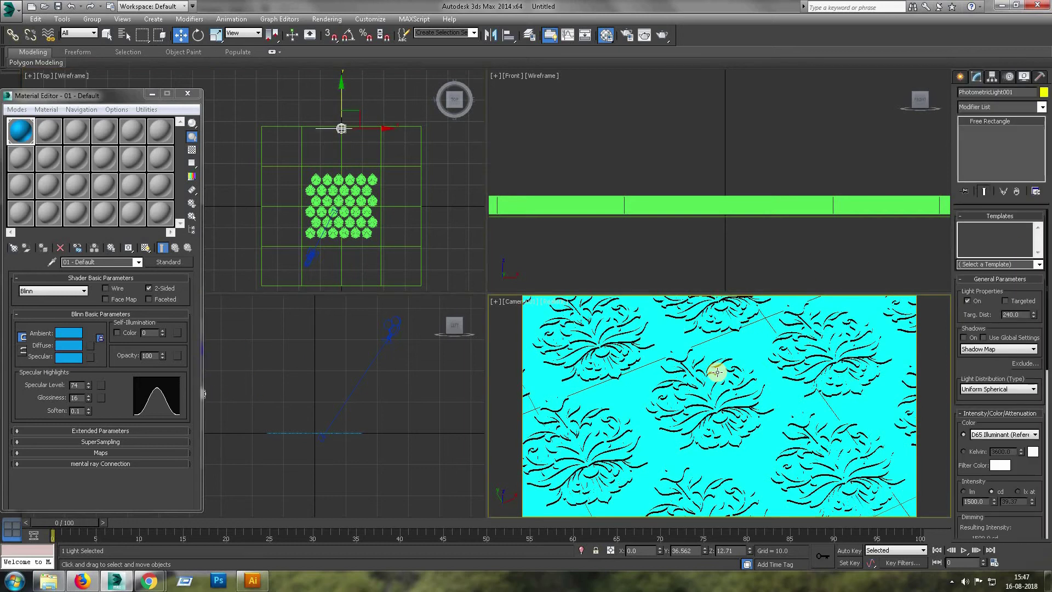
key("shift+q")
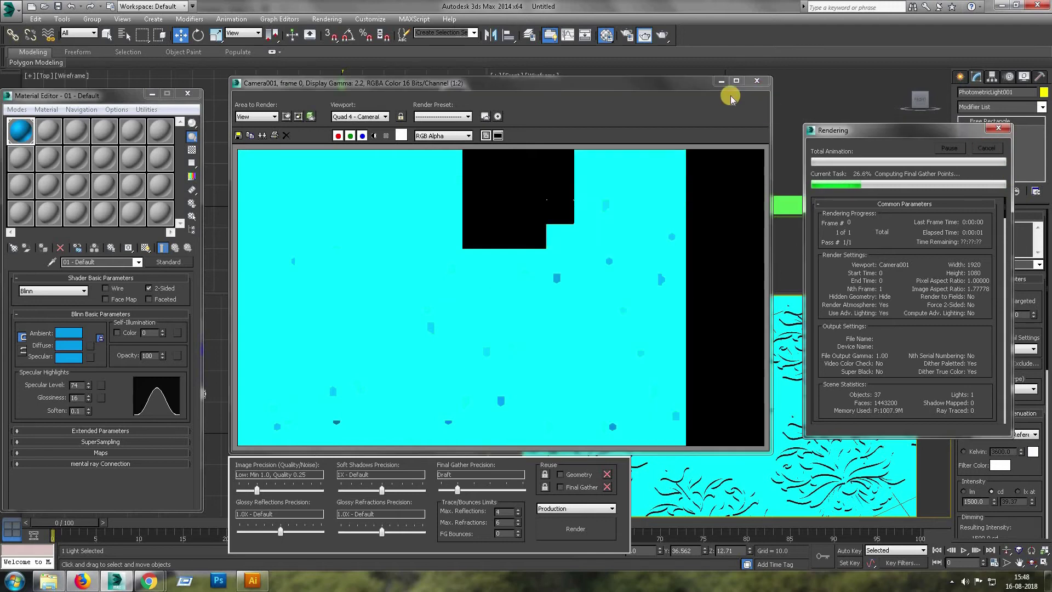
left_click(756, 81)
Give the photometric light ray traced shadows, a uniform diffuse distribution and an intensity of 100 cd
left_click(980, 349)
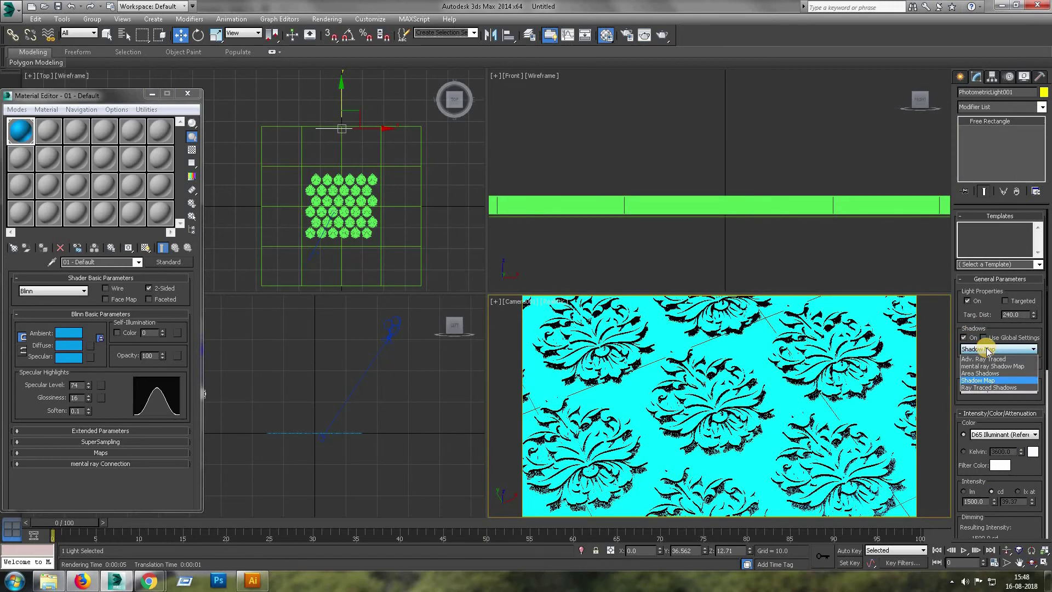
left_click(987, 386)
left_click_drag(979, 363, 977, 333)
left_click(992, 362)
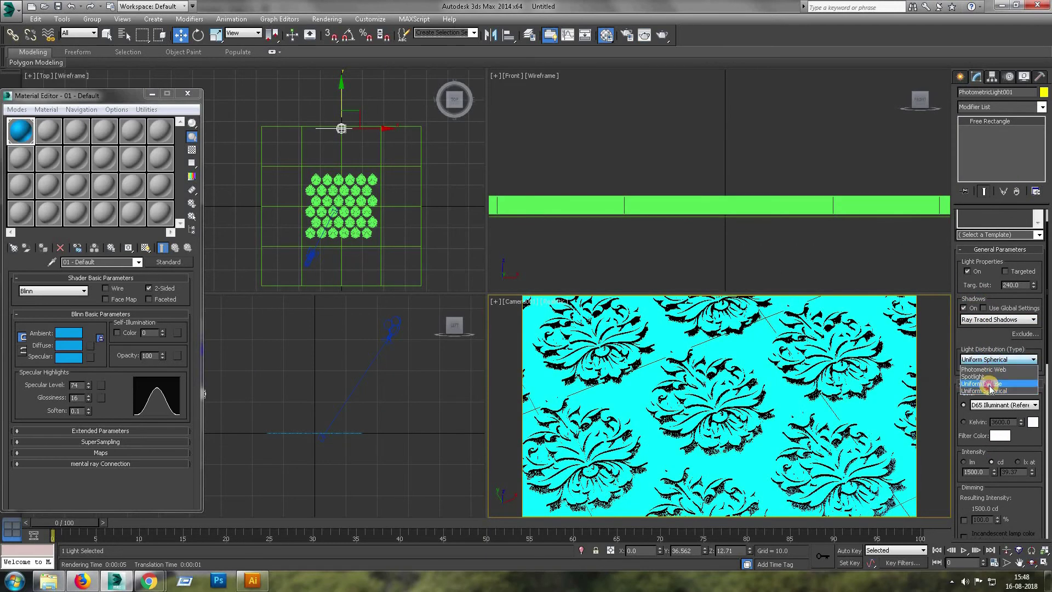
left_click(989, 376)
scroll(1004, 381, "down", 2)
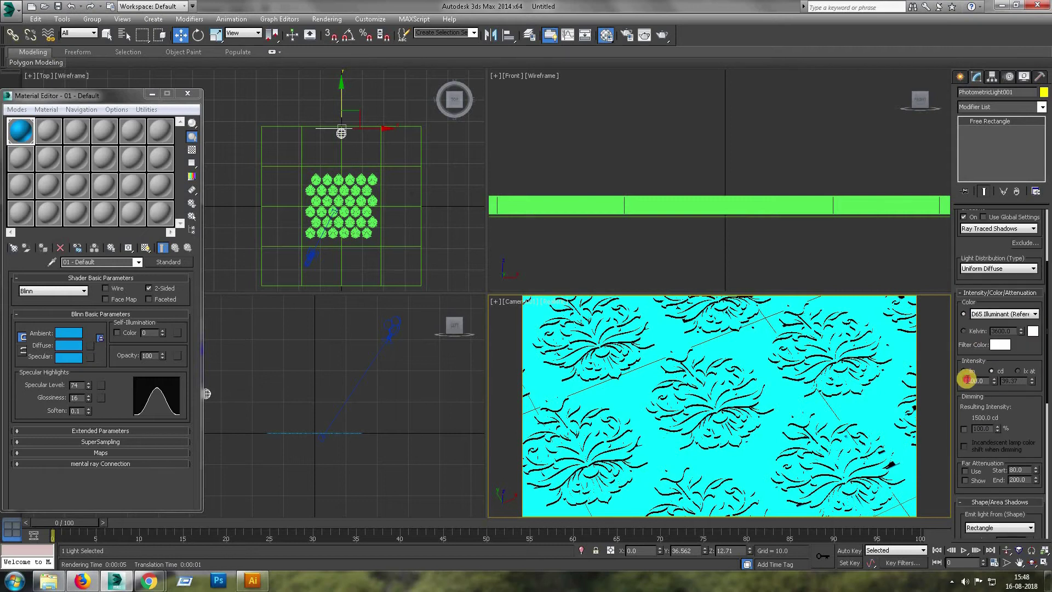
left_click_drag(966, 378, 938, 374)
Try a sphere as the light's emitting shape and return it to Rectangle
left_click_drag(1029, 406, 1048, 331)
left_click(1020, 422)
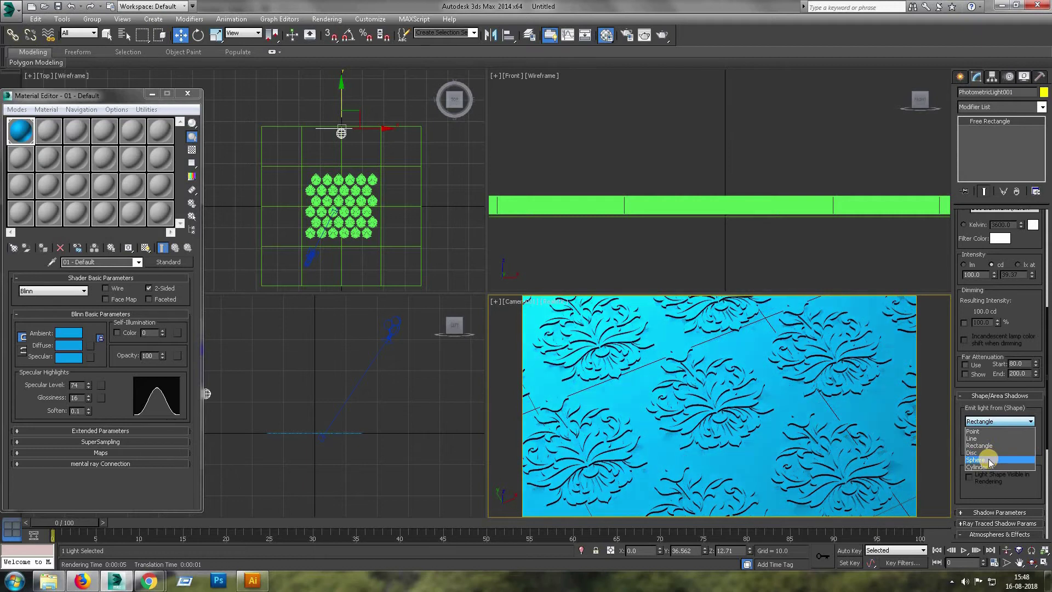
left_click(989, 461)
left_click(1009, 431)
left_click(993, 453)
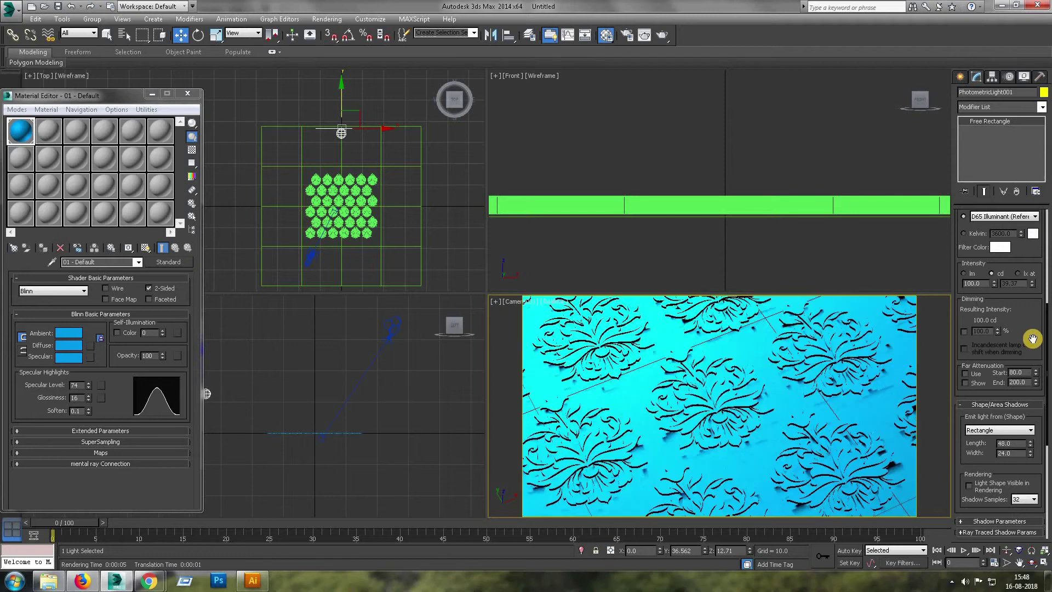
Widen the rectangular light to about 73.44 and set its shadow samples to 64
scroll(1032, 339, "down", 2)
scroll(784, 260, "down", 5)
scroll(784, 260, "down", 3)
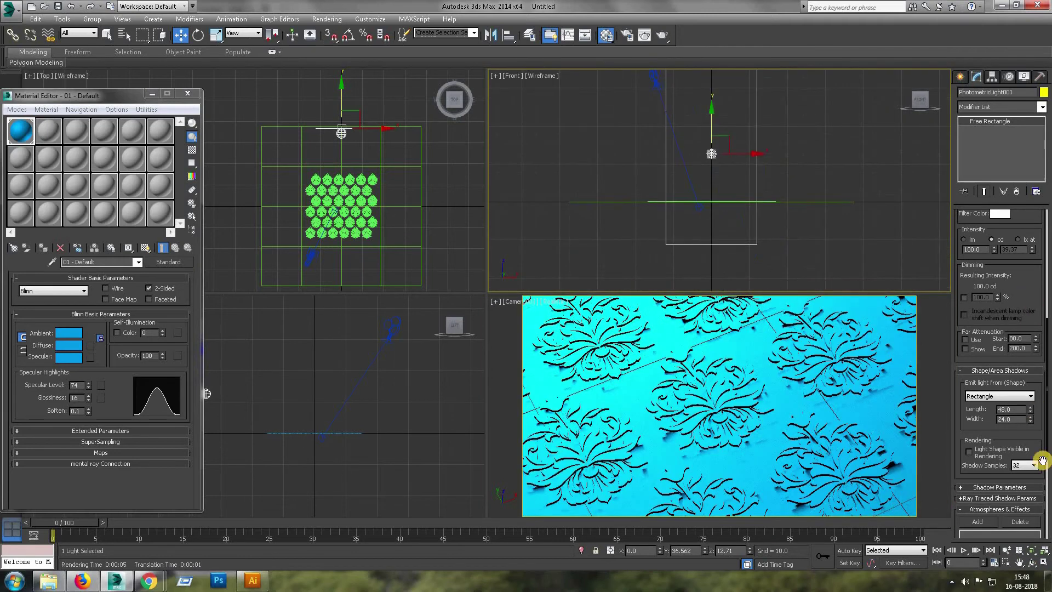
left_click_drag(1032, 420, 1027, 306)
left_click(1033, 465)
left_click(1022, 509)
scroll(1030, 438, "down", 3)
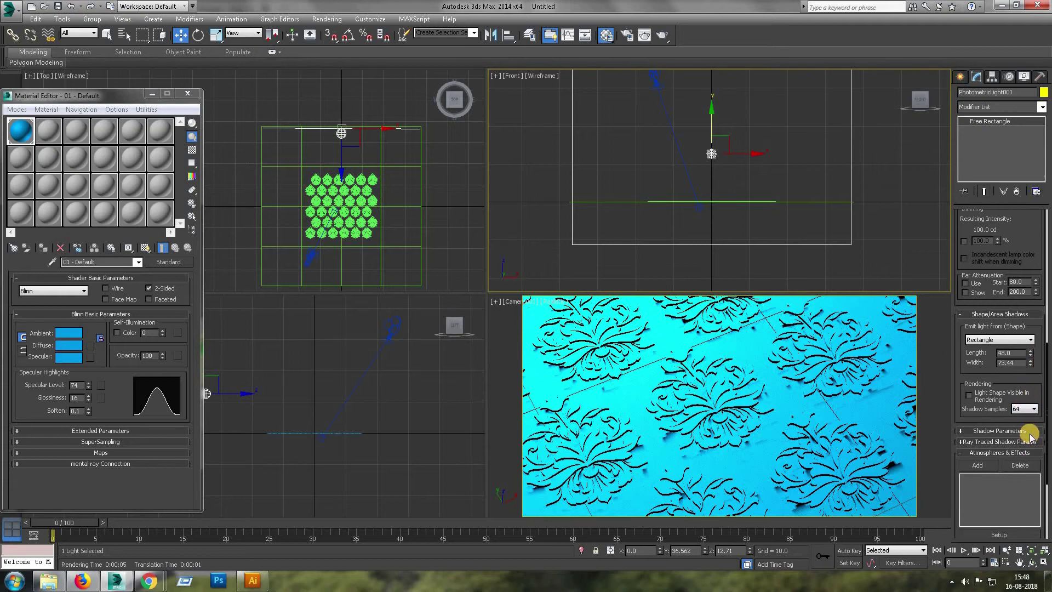
left_click(970, 465)
left_click(612, 217)
scroll(964, 402, "down", 4)
left_click_drag(977, 399, 972, 427)
left_click_drag(1028, 306, 1034, 413)
scroll(1034, 413, "up", 6)
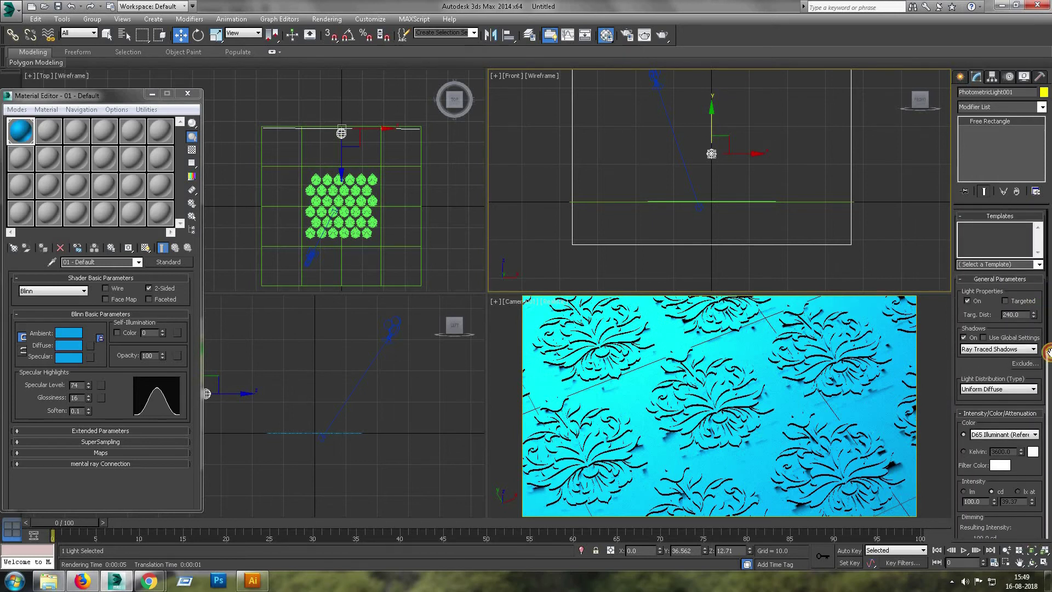
Test-render the camera view with the widened light and close the rendered frame
left_click(626, 409)
key("shift+q")
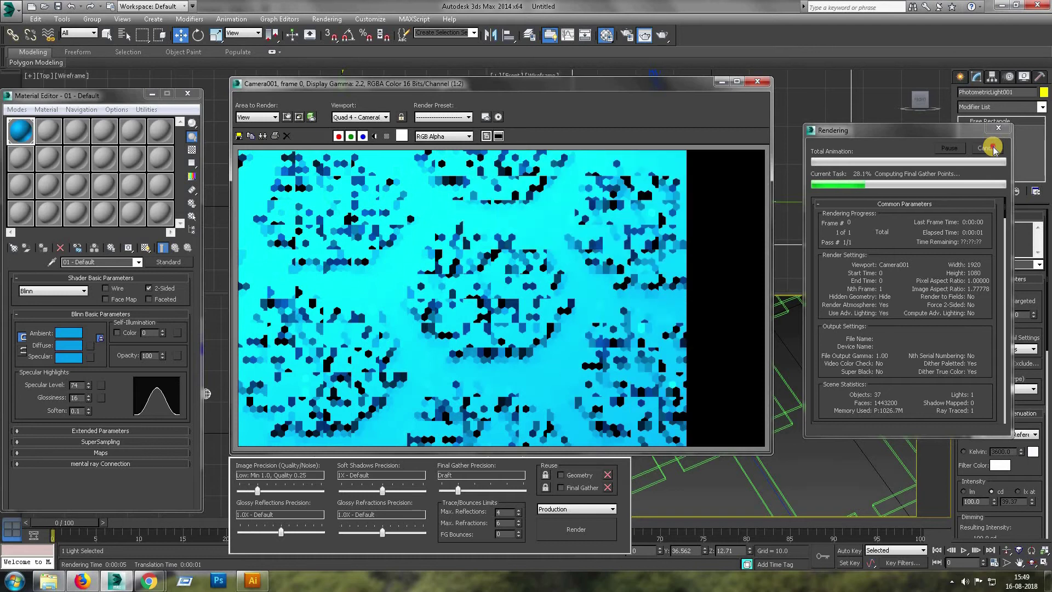
left_click(758, 82)
Tilt the light diagonally in the left view and move it above the pattern to about Y 6, Z 15.2
right_click(345, 425)
key("e")
mouse_move(305, 383)
left_mouse_down()
mouse_move(345, 408)
mouse_move(290, 394)
mouse_move(385, 386)
left_mouse_up()
key("w")
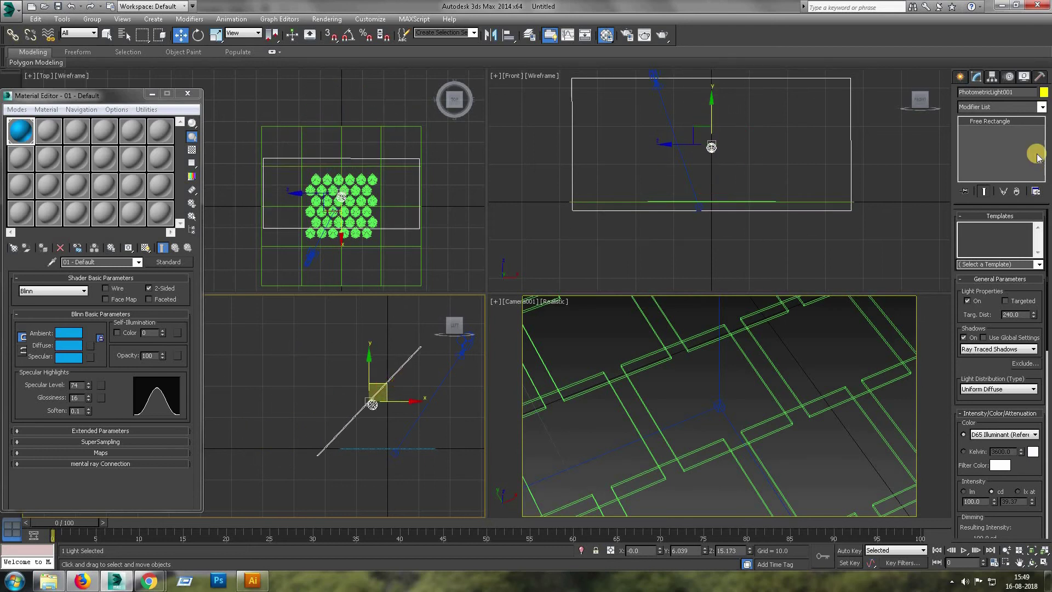
Draw a thin box over the whole plane in the top view, about 74.9 long, 75.2 wide and 0.64 high
left_click(960, 77)
left_click(979, 146)
key("alt+w")
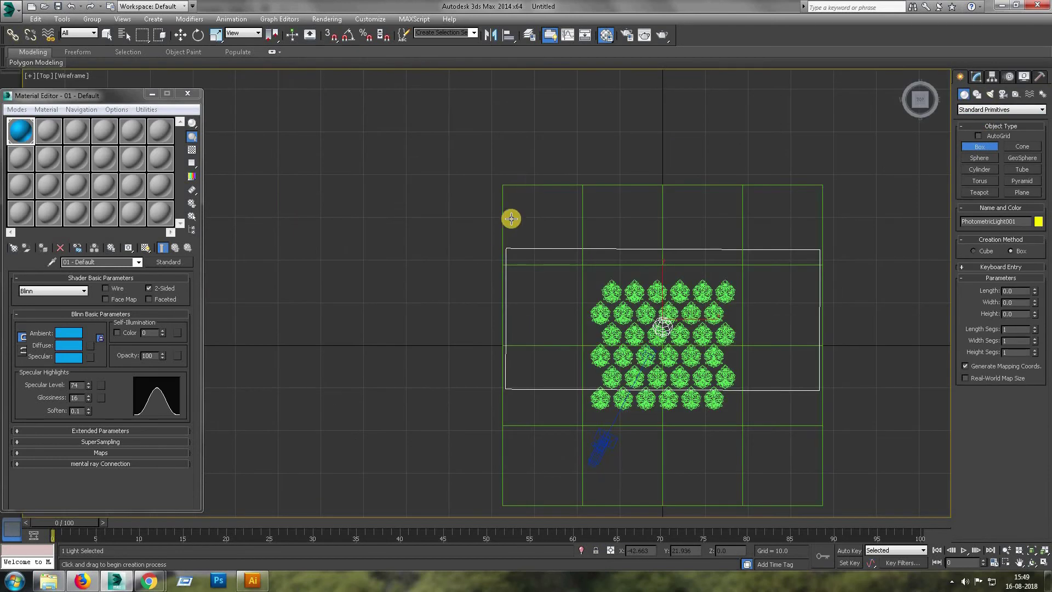
left_click_drag(503, 185, 824, 504)
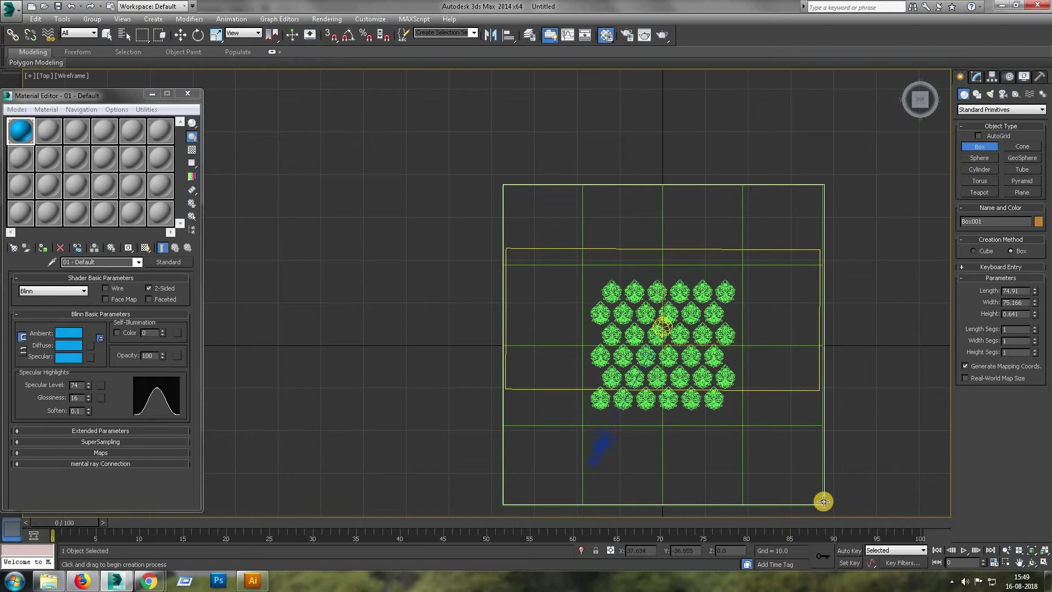
left_click(823, 502)
key("alt+w")
Rotate the box parallel to the tilted light in the left view and move it just behind the light
right_click(383, 392)
key("alt+w")
key("e")
left_click_drag(792, 362, 777, 307)
key("w")
left_click_drag(773, 365, 725, 265)
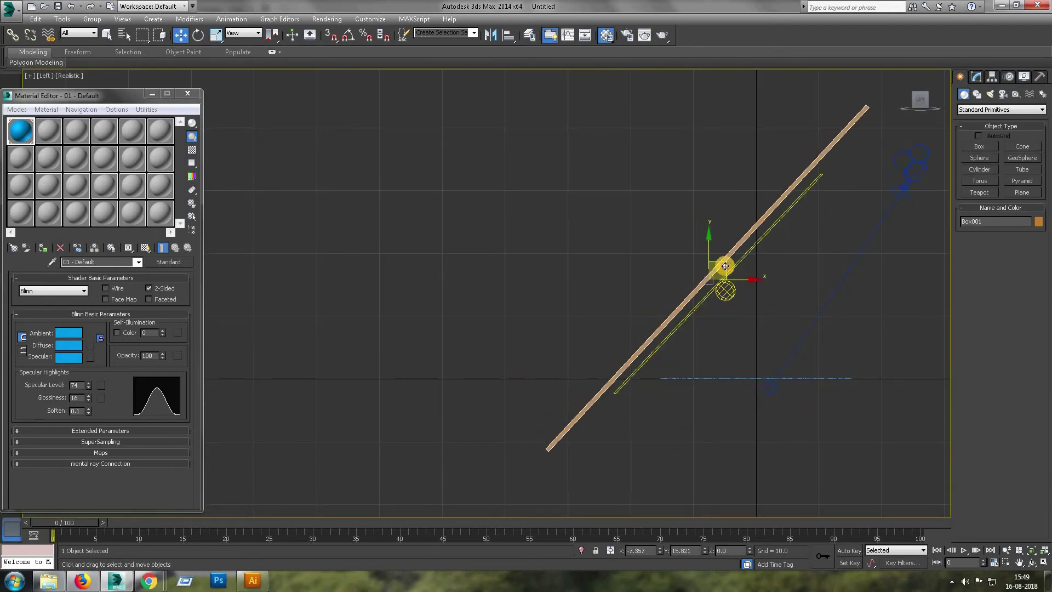
Assign the blue two-sided material to the tilted box
key("alt+w")
left_click(15, 132)
left_click(42, 248)
Clone the box upright at 90 degrees as a side wall near the plane's edge and delete the extra copy
right_click(423, 239)
key("e")
left_click_drag(362, 187, 461, 227, "shift")
left_click(528, 336)
left_click_drag(380, 175, 408, 204)
right_click(659, 551)
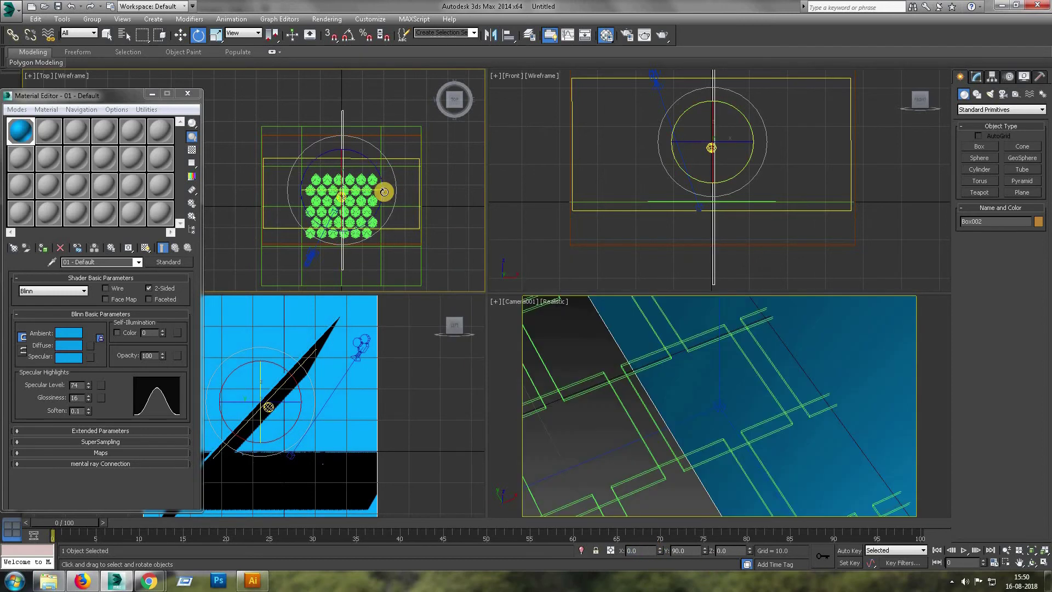
key("Delete")
key("w")
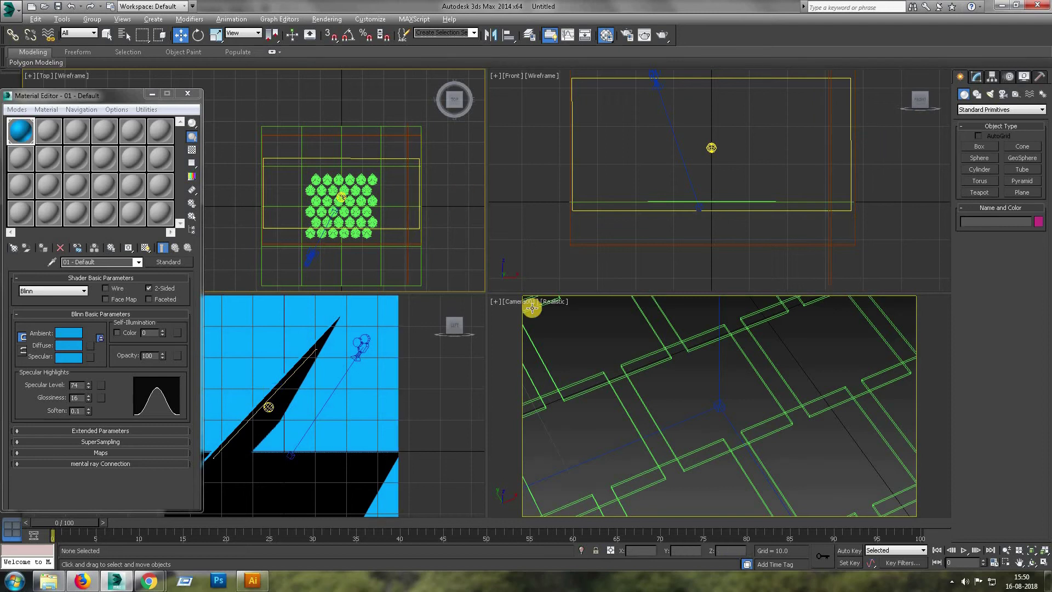
Test-render the maximized camera view with the new boxes, stop the render and return to the four-view layout
key("alt+w")
key("shift+q")
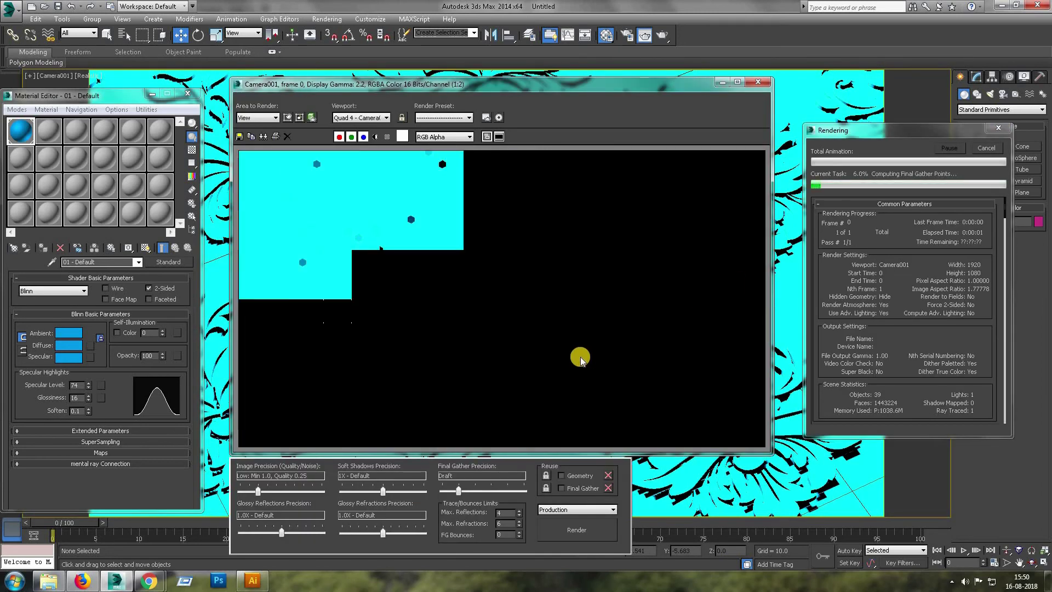
left_click(986, 148)
left_click(757, 82)
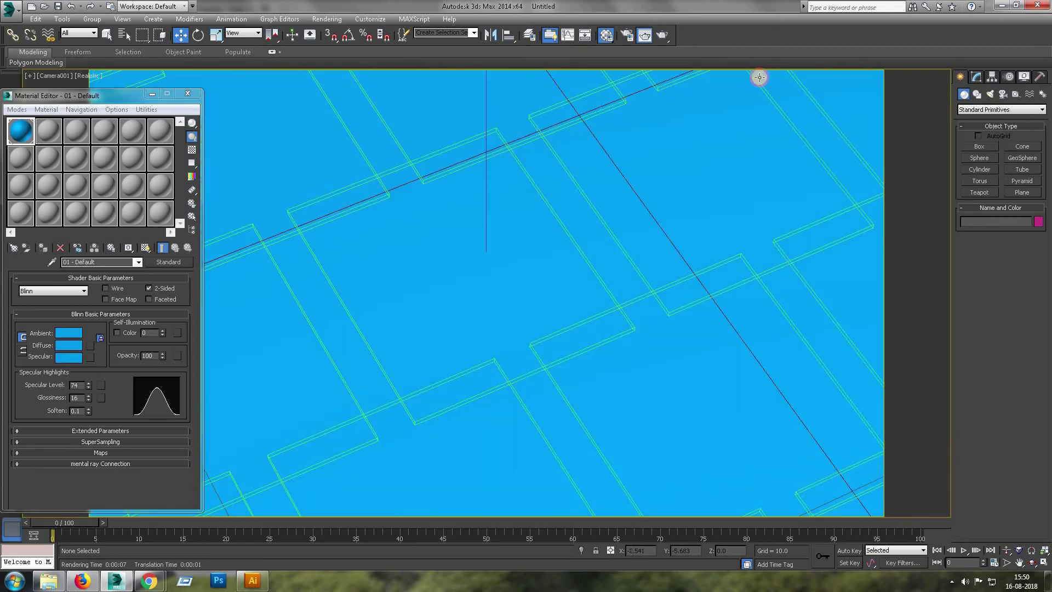
key("alt+w")
Set the photometric light's intensity to 40 cd and test-render the camera view
left_click(708, 147)
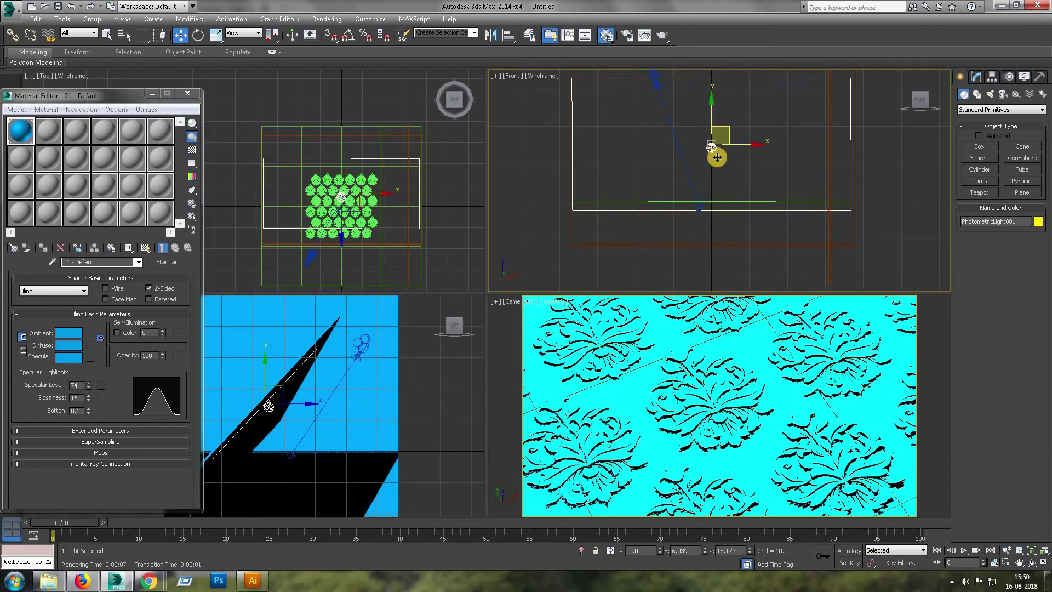
left_click(977, 77)
left_click_drag(1019, 475, 1009, 395)
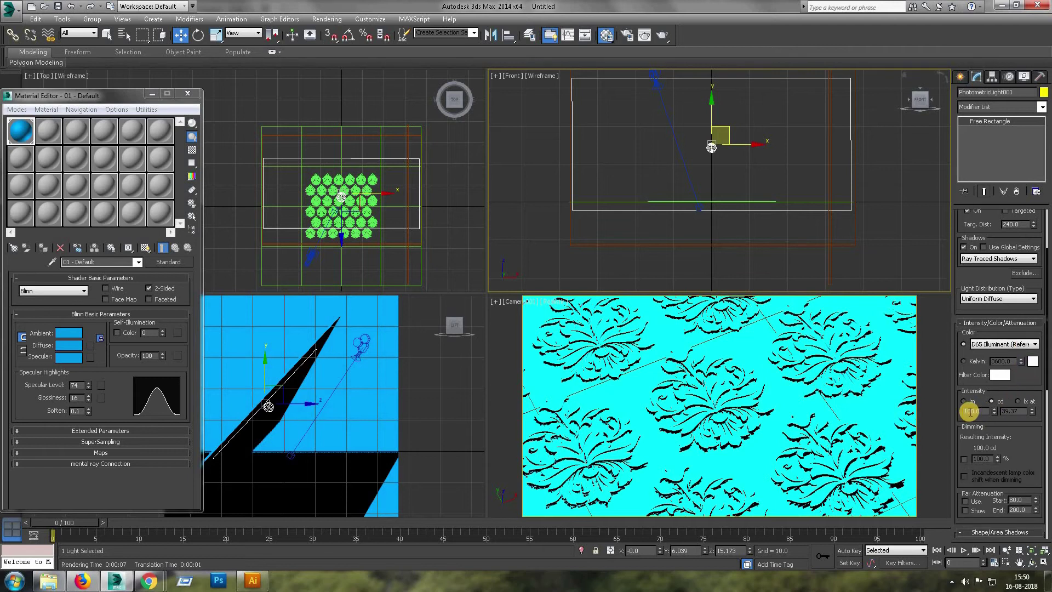
key("shift+q")
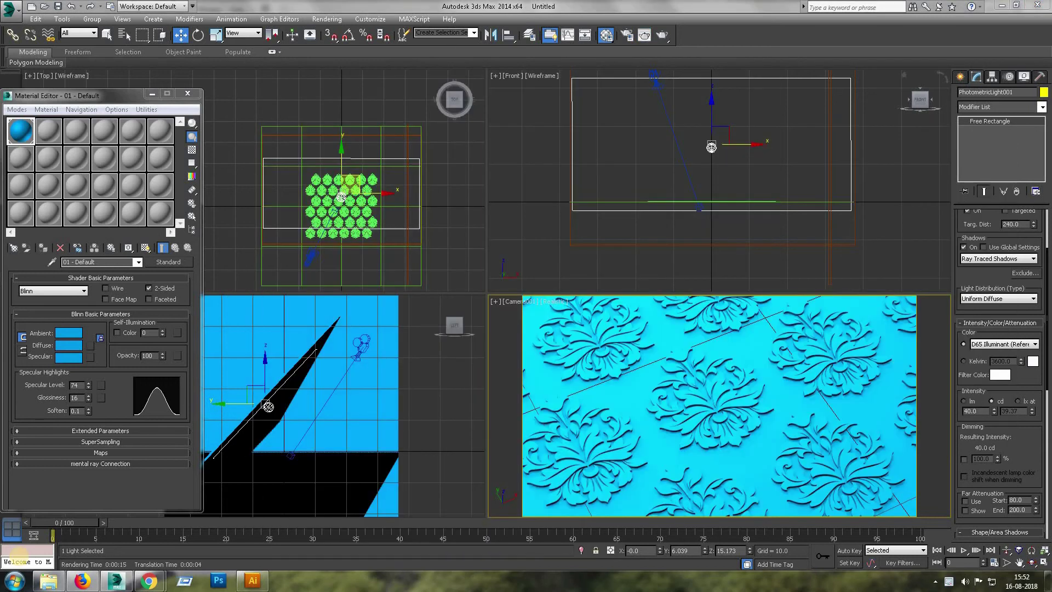
Set the light's intensity to 10 cd and move it with the tilted box to about Y 15.7, Z 19.9
right_click(782, 162)
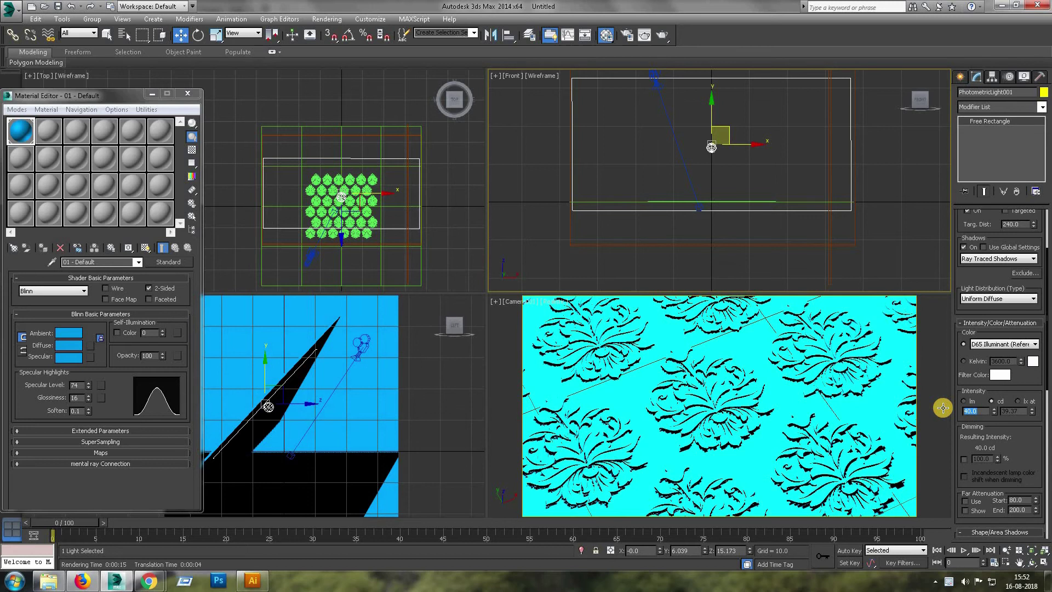
right_click(238, 432)
scroll(286, 380, "down", 2)
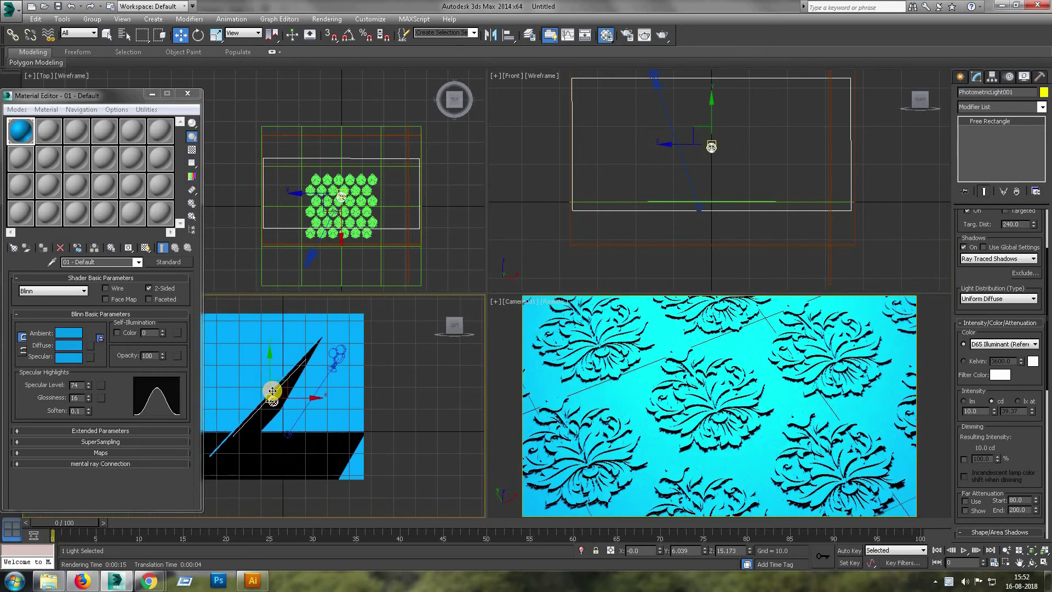
key("F3")
left_click_drag(277, 378, 255, 367)
Test-render the camera view before and after adjusting the light's intensity, and close the render windows
left_click(682, 385)
key("shift+q")
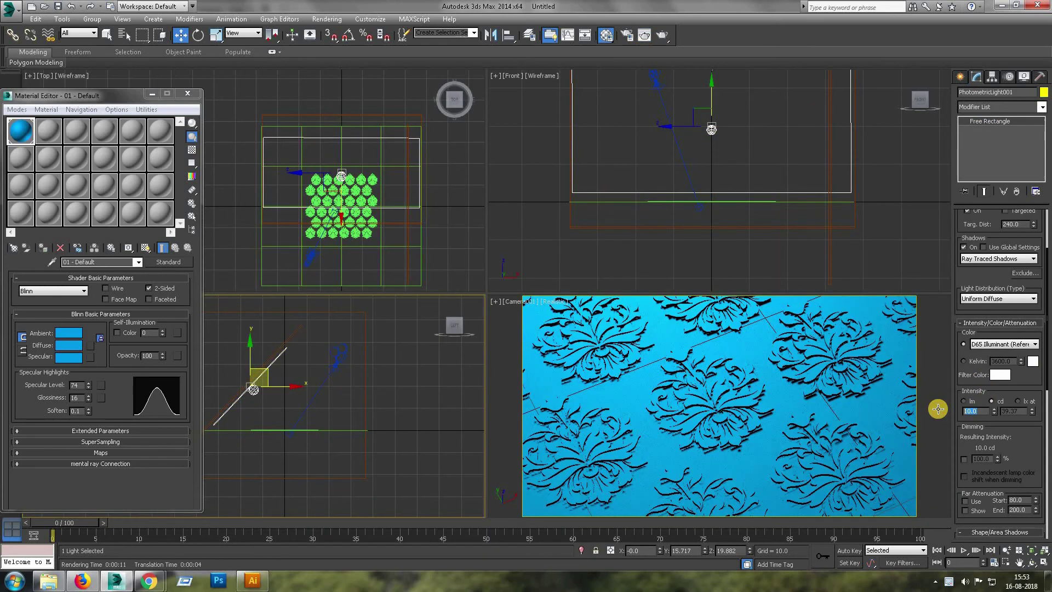
left_click(817, 402)
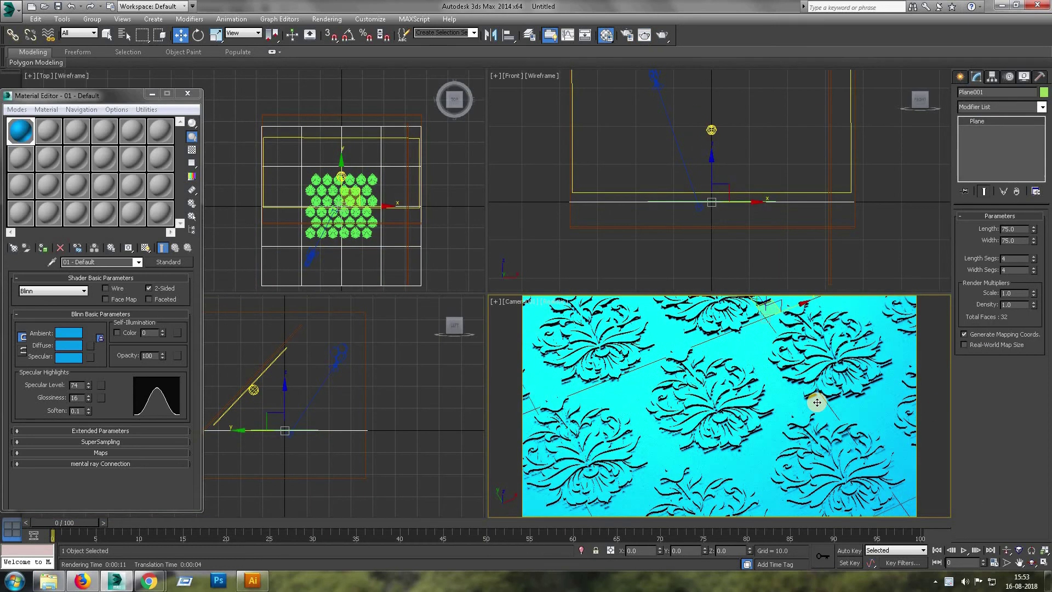
left_click(625, 35)
left_click(712, 404)
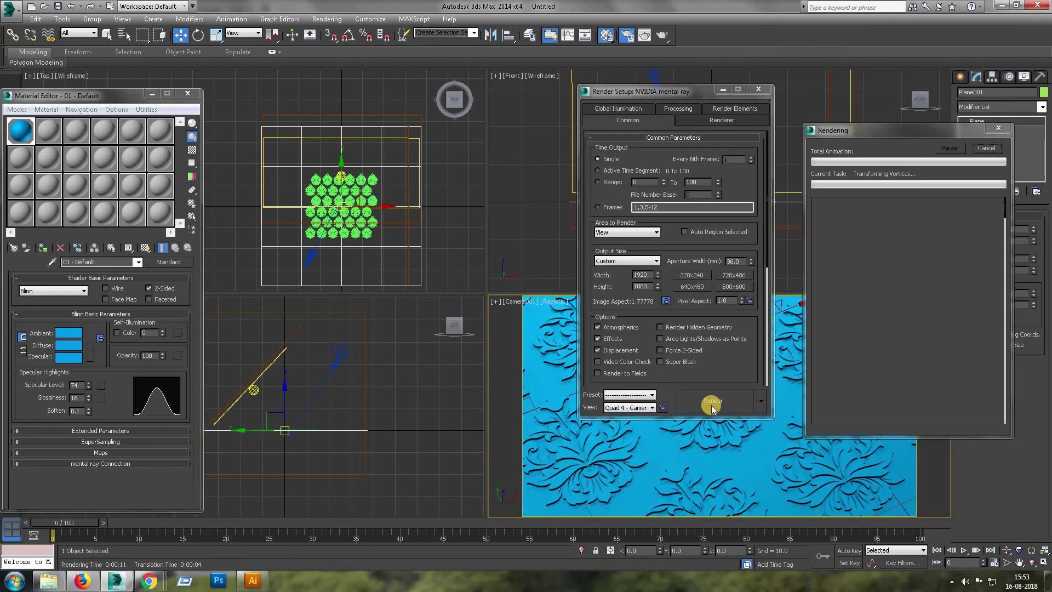
left_click_drag(706, 92, 668, 78)
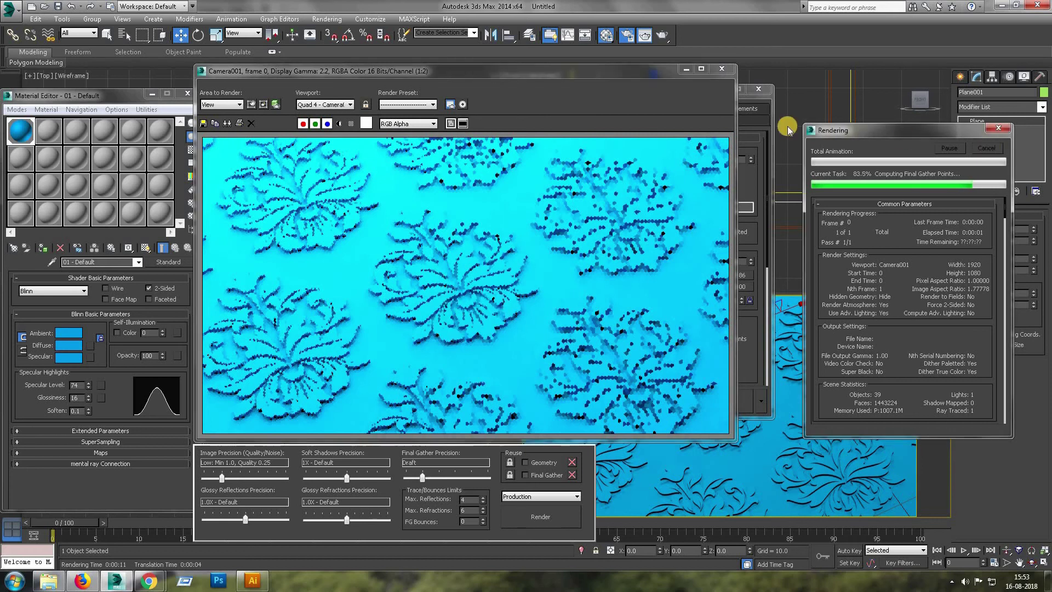
left_click(721, 68)
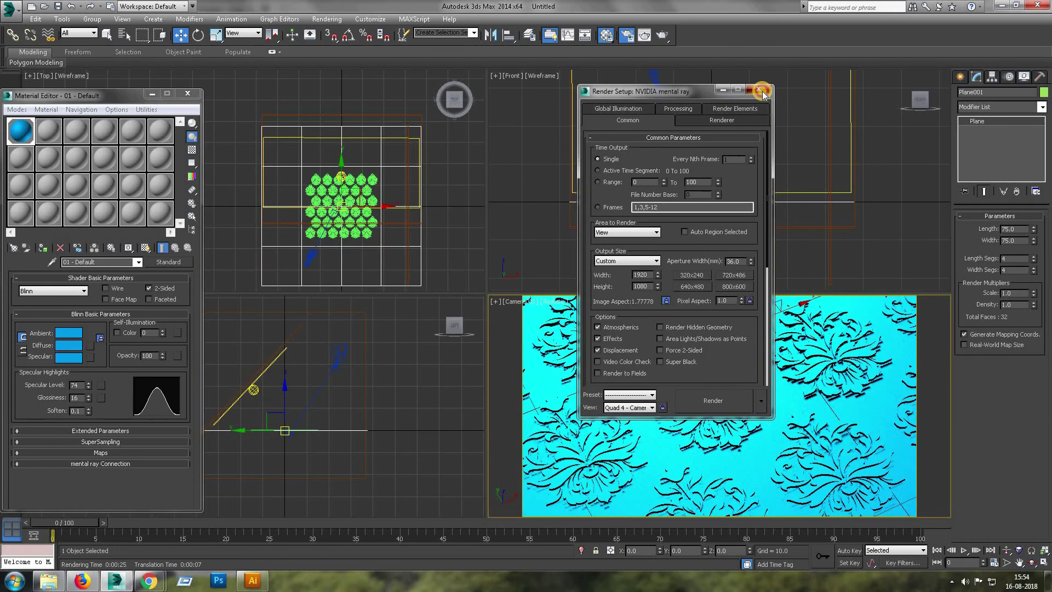
left_click(759, 94)
Move the light and tilted box together farther back and up, bringing the box to about Y 24.9, Z 23.2
left_click(274, 382)
left_click_drag(264, 369, 247, 363)
Turn an unused material slot into an Arch & Design material with the Copper template
left_click(12, 163)
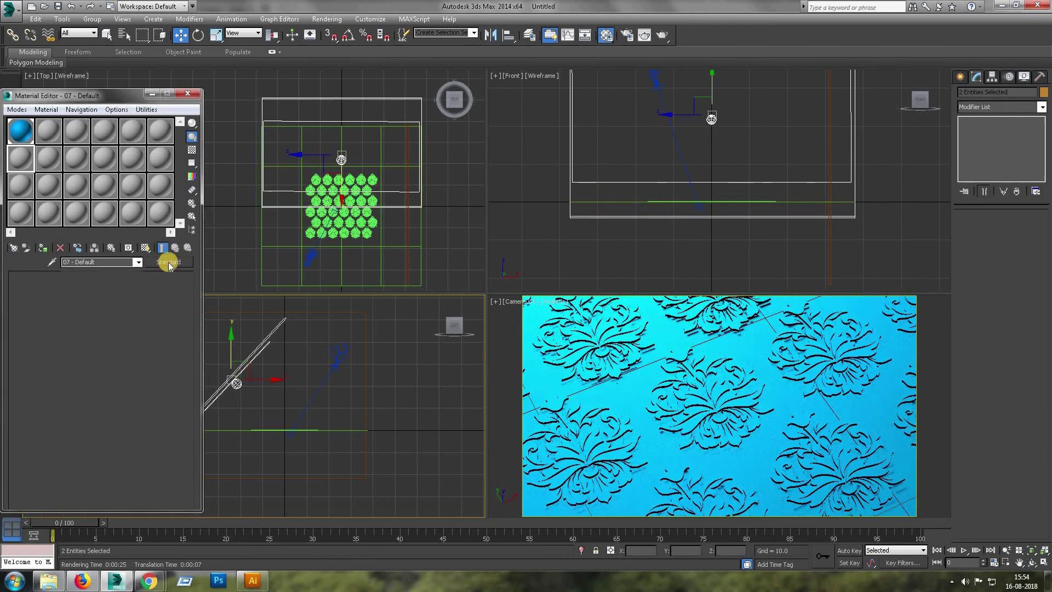
left_click(183, 262)
double_click(584, 360)
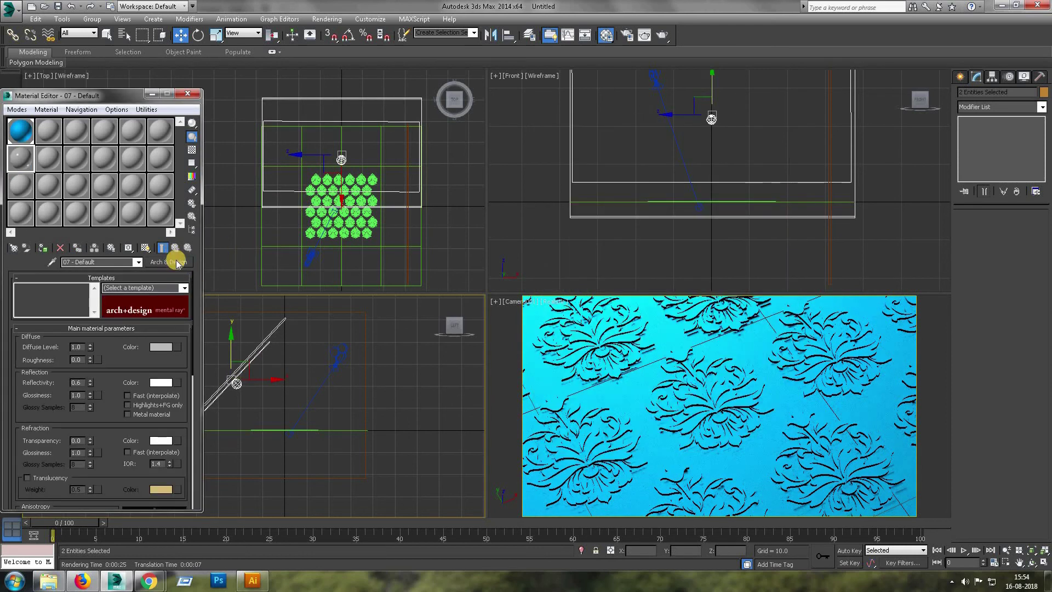
left_click(169, 261)
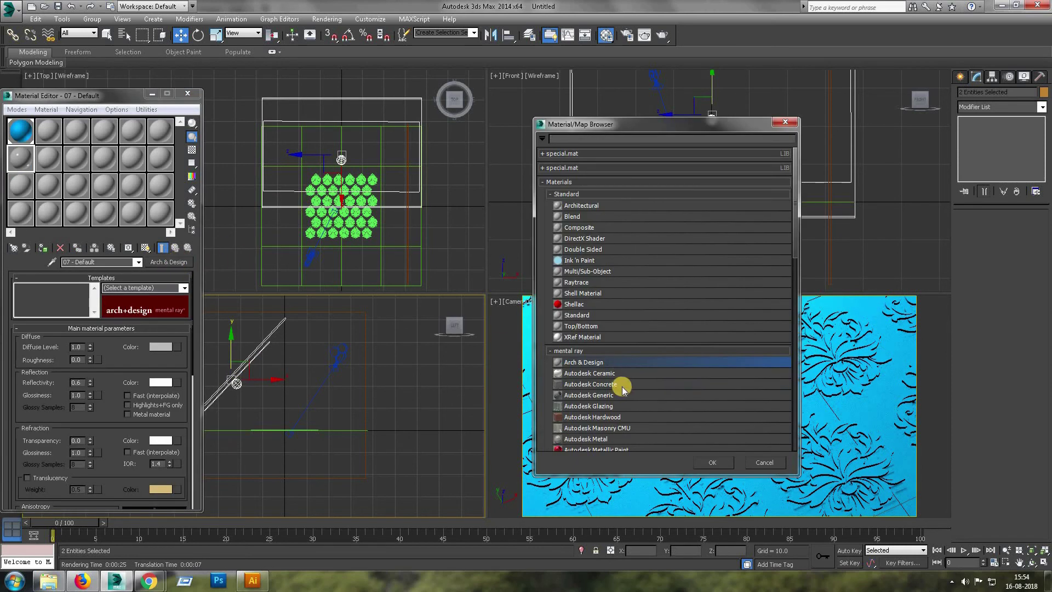
left_click(791, 122)
left_click(165, 288)
left_click(137, 474)
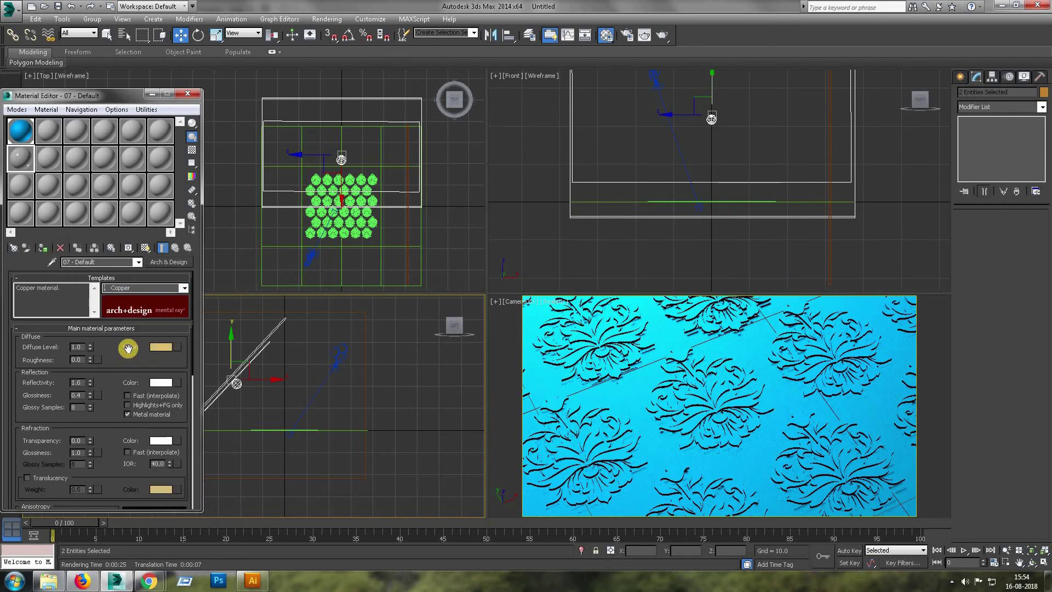
Apply the copper material to the central floral motif, test-render the camera view and close the frame
left_click_drag(729, 398, 729, 399)
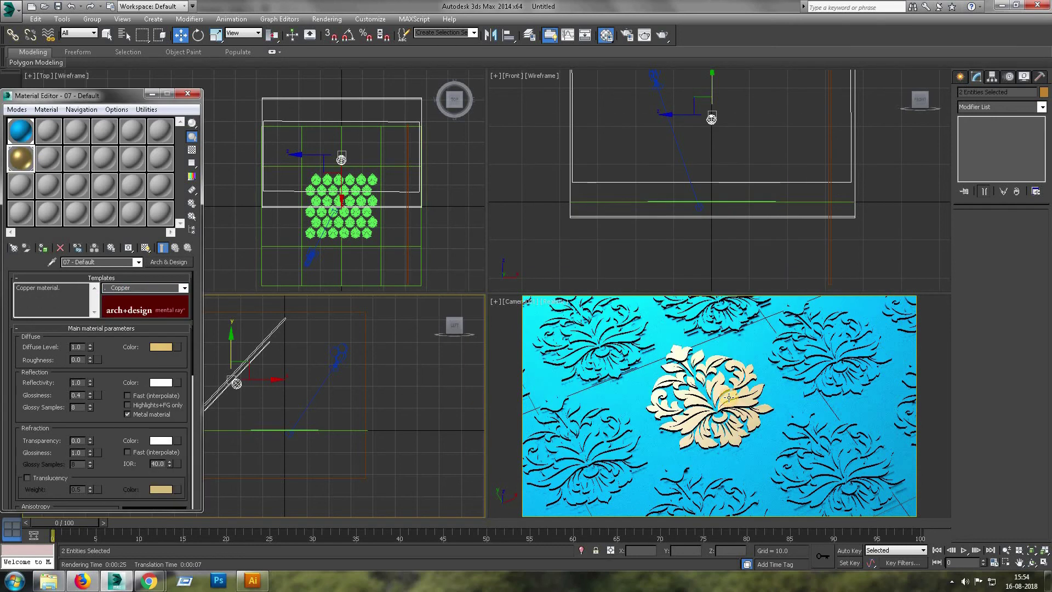
left_click(728, 398)
left_click(243, 363)
left_click(18, 159)
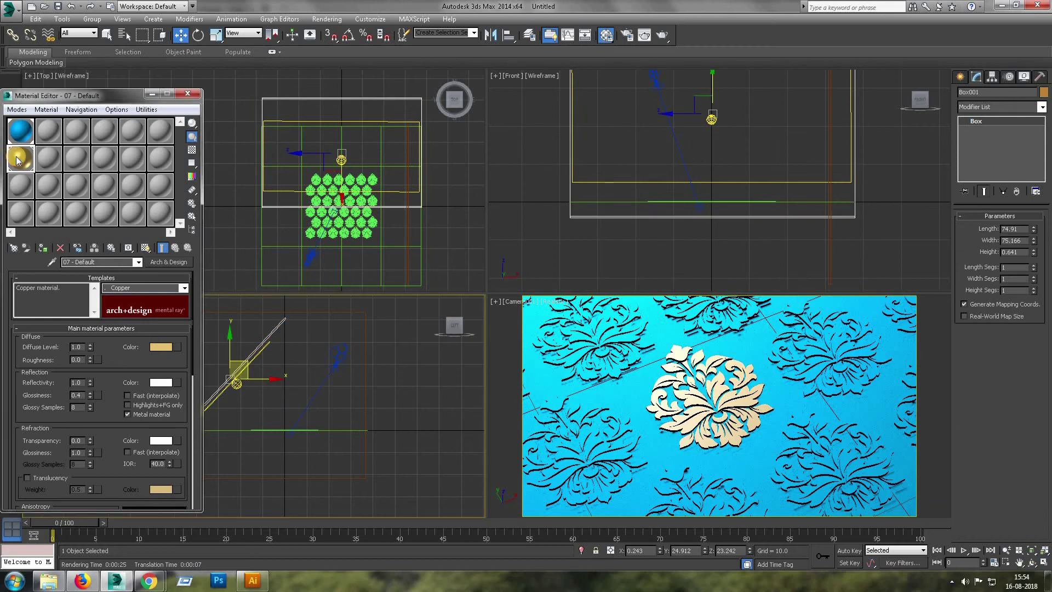
left_click(601, 387)
left_click(664, 34)
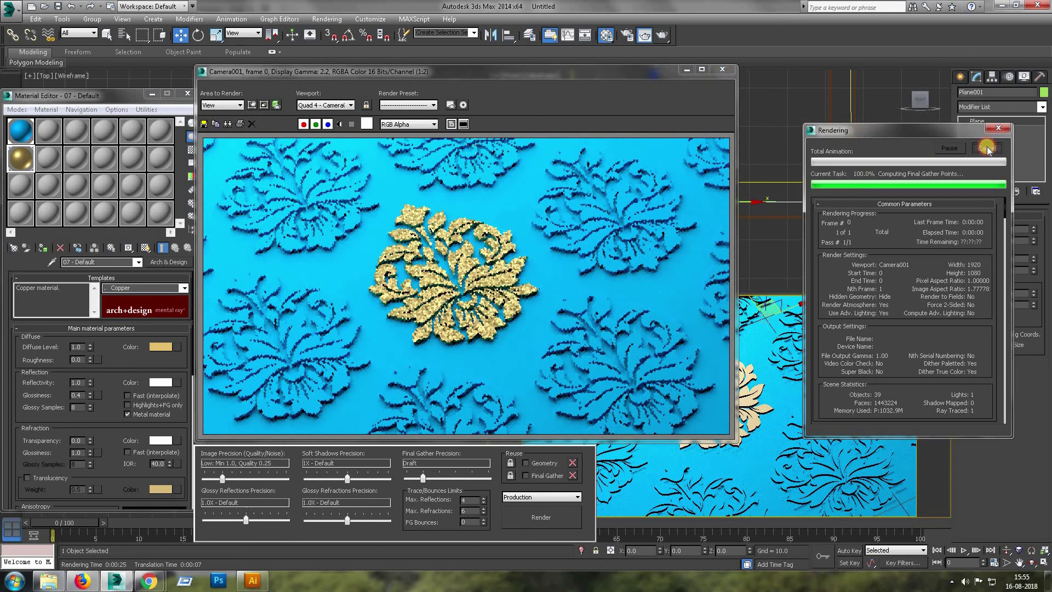
left_click(722, 69)
Select the light and tilted box together and shift them slightly toward the pattern in the left view
left_click(248, 373)
left_click(599, 379)
left_click_drag(209, 362, 259, 380)
left_click(660, 36)
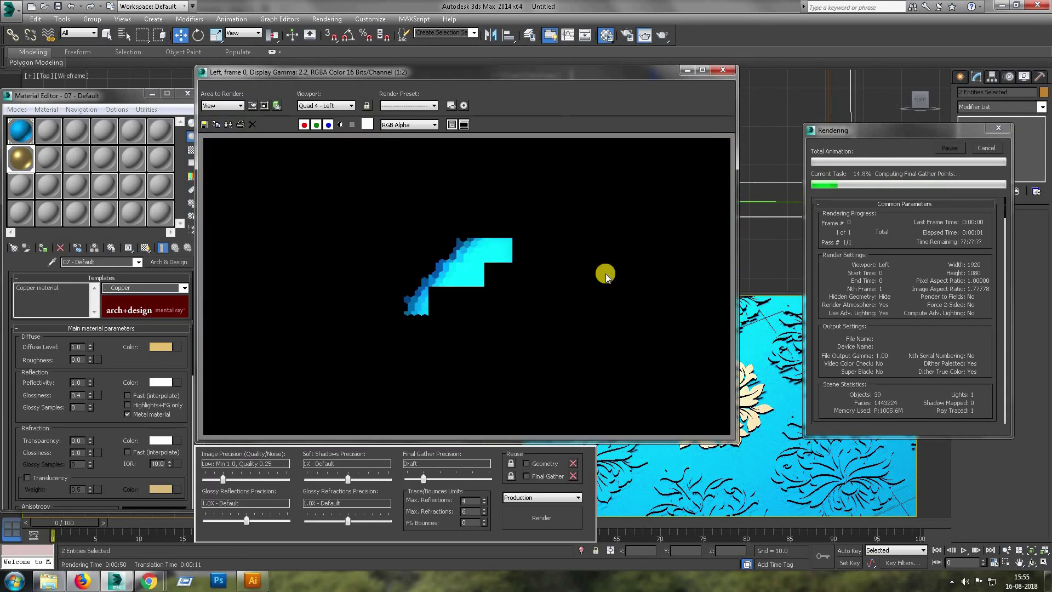
left_click(992, 151)
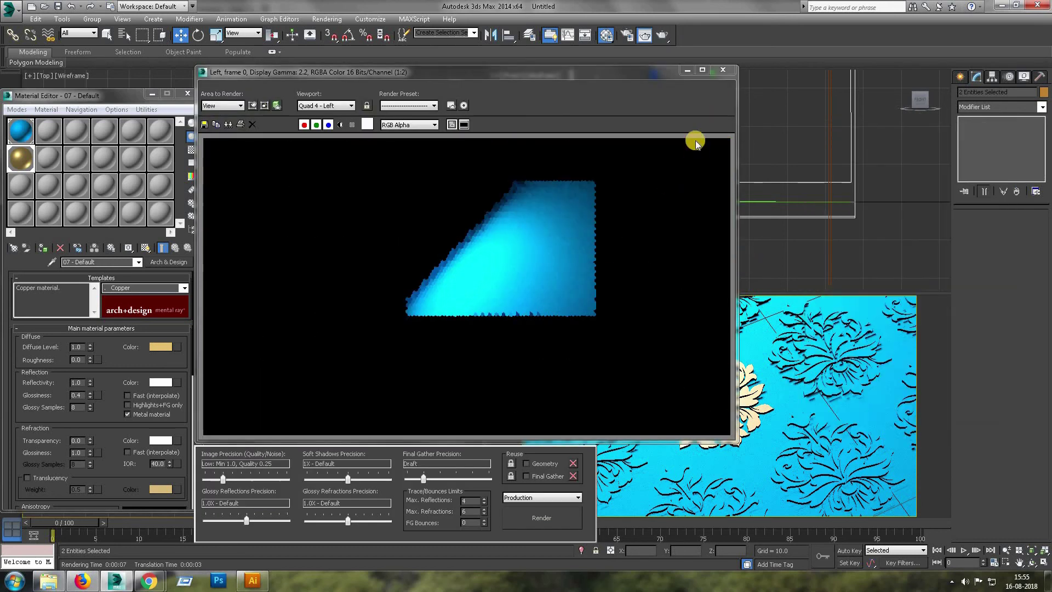
left_click(722, 70)
Maximize the camera view and render it with the copper central motif
left_click(792, 321)
right_click(615, 136)
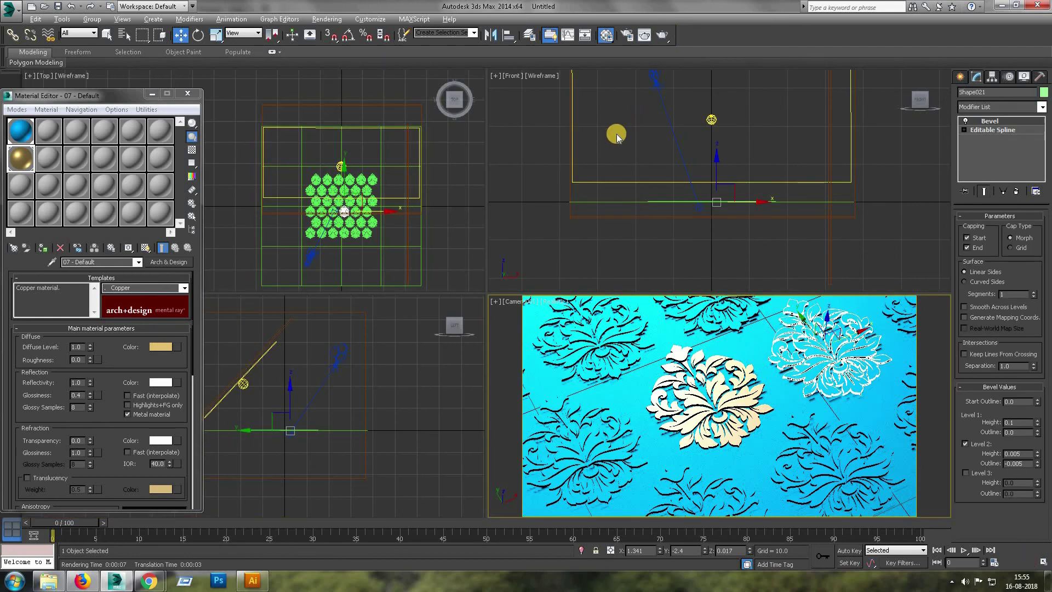
key("alt+w")
key("alt+w")
left_click(722, 337)
key("alt+w")
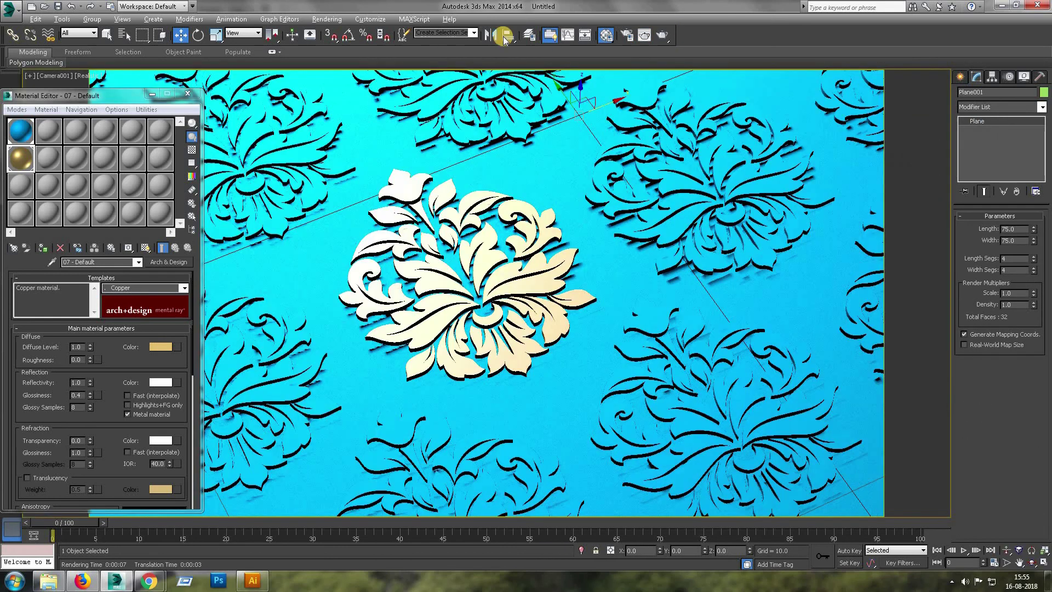
left_click(660, 34)
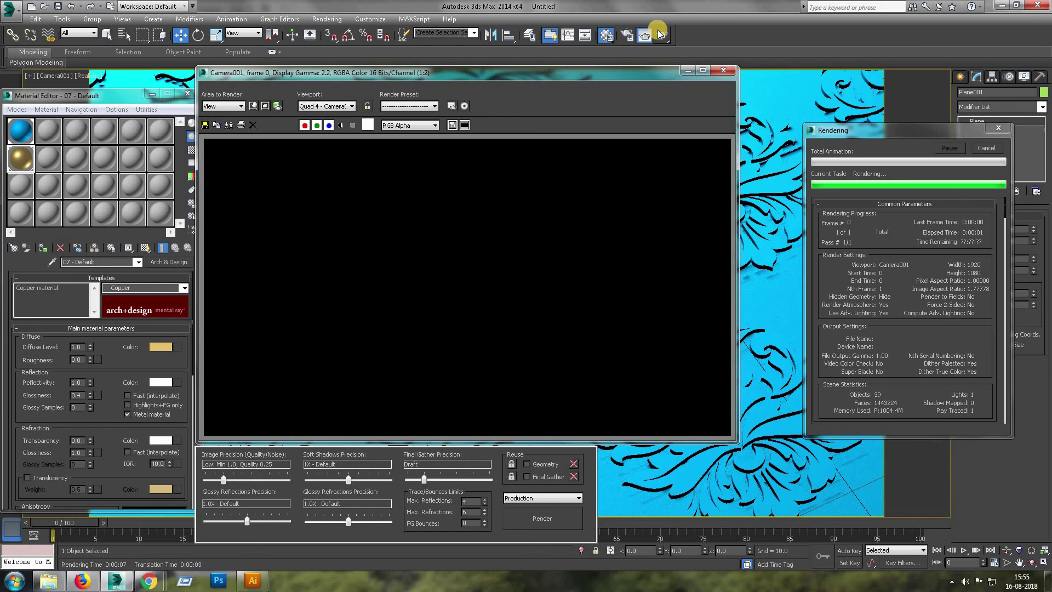